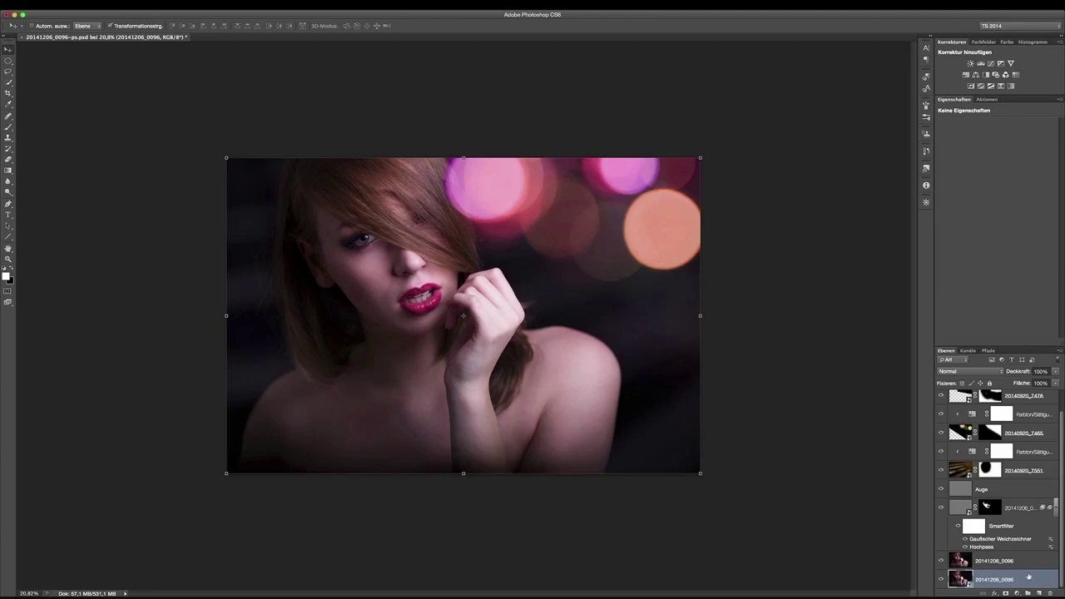
Switch to Finder's Bokehs folder, browse the bokeh thumbnails and select 20140920_7552.jpg.
key("super+Tab")
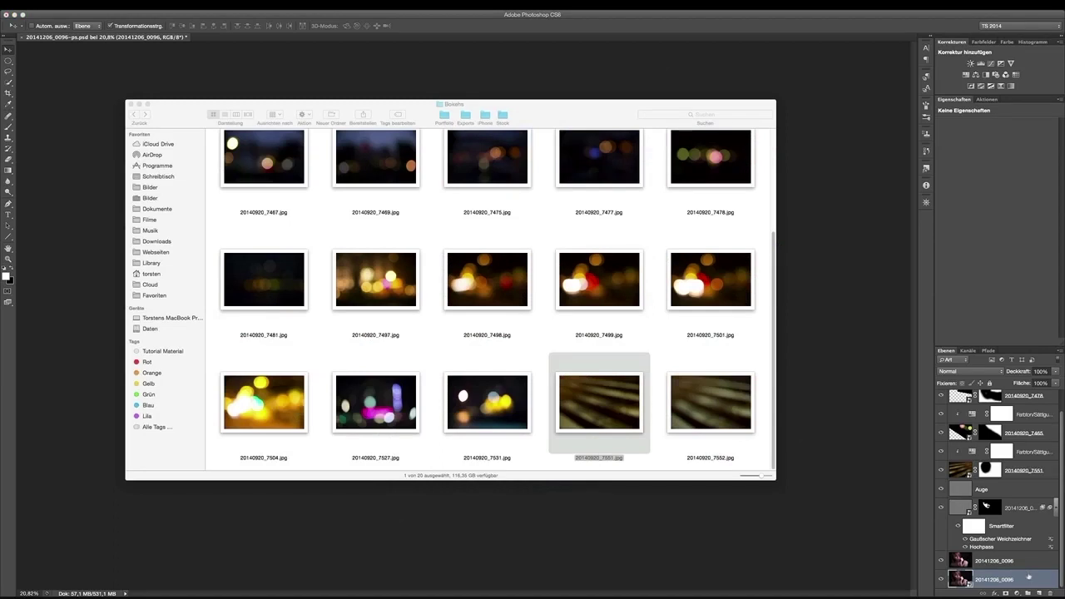
scroll(642, 321, "up", 3)
scroll(642, 321, "up", 2)
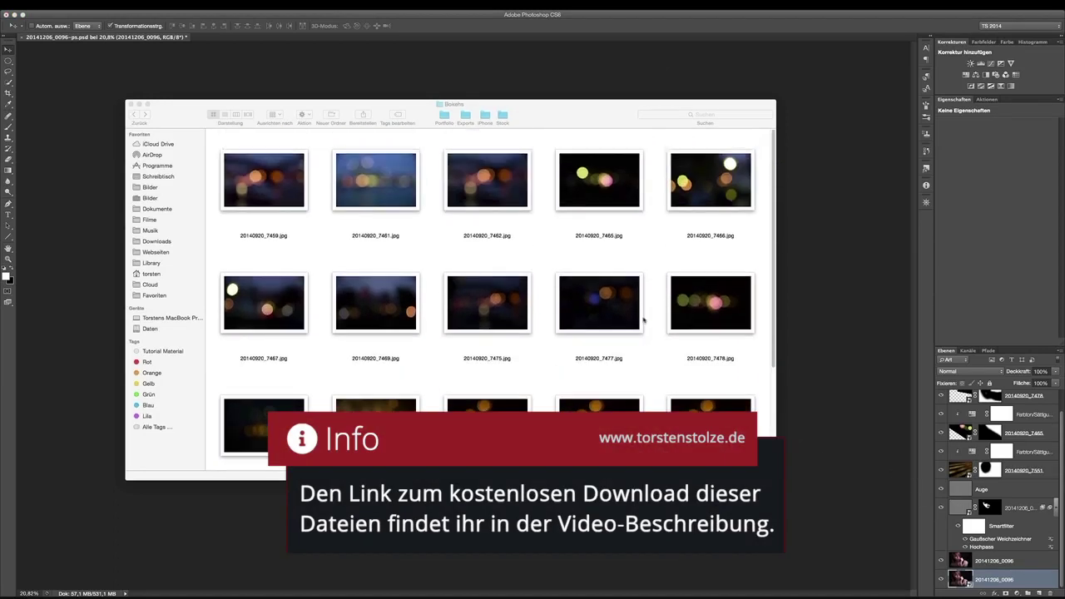
scroll(647, 266, "down", 3)
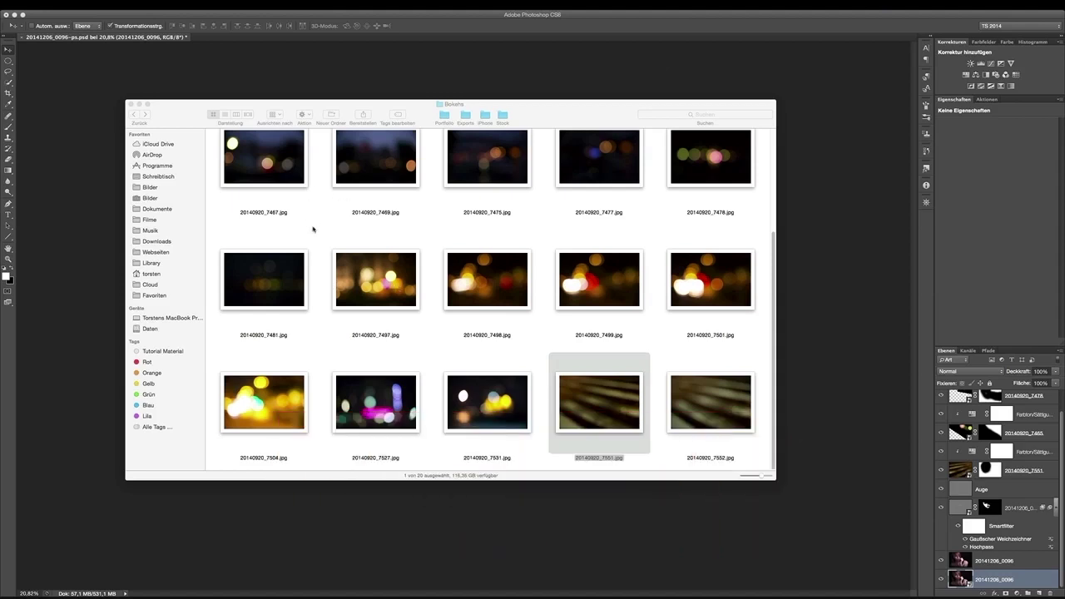
scroll(312, 229, "up", 3)
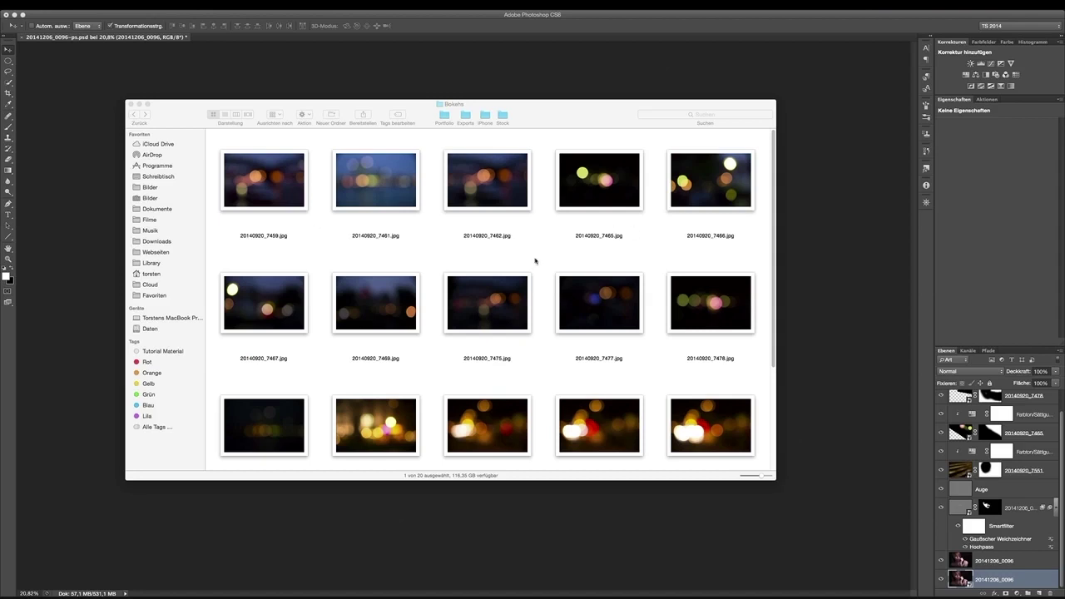
scroll(551, 279, "down", 3)
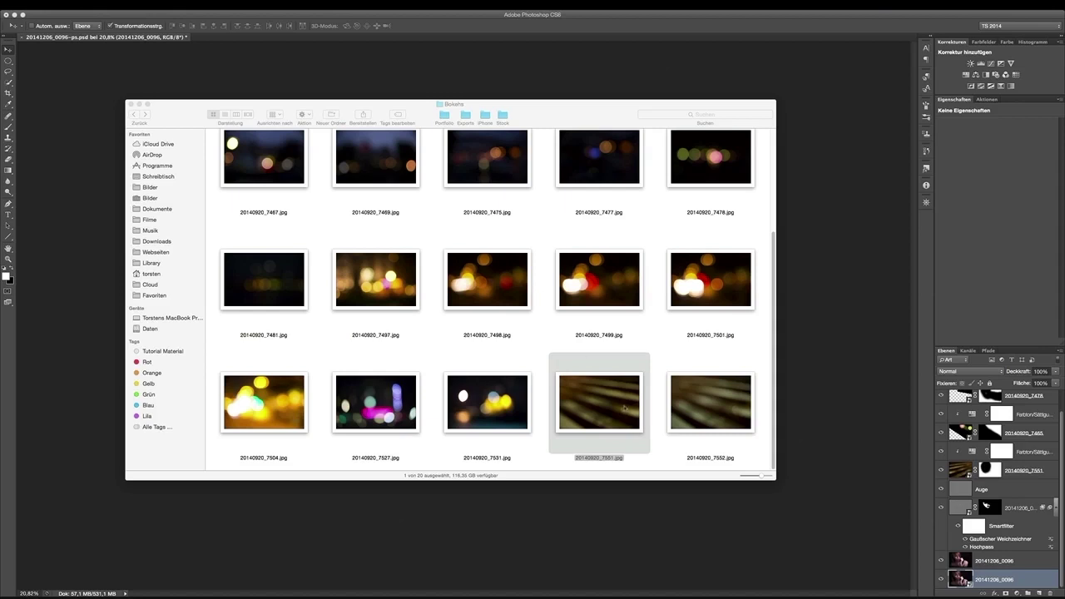
left_click(682, 418)
Preview 20140920_7552.jpg full size in Quick Look, then close the preview.
key("space")
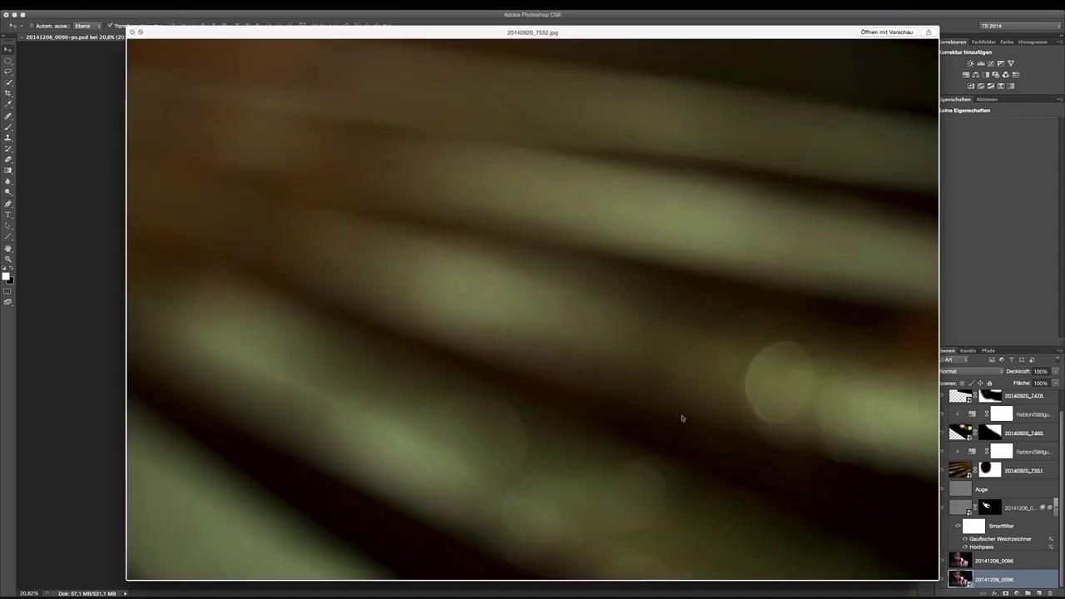
key("space")
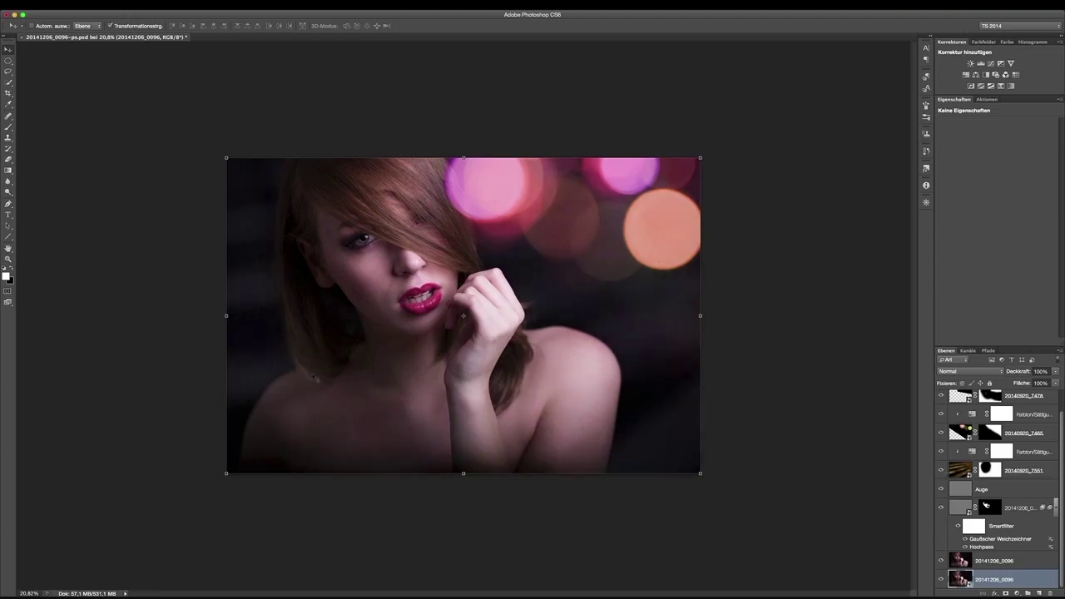
left_click(941, 471)
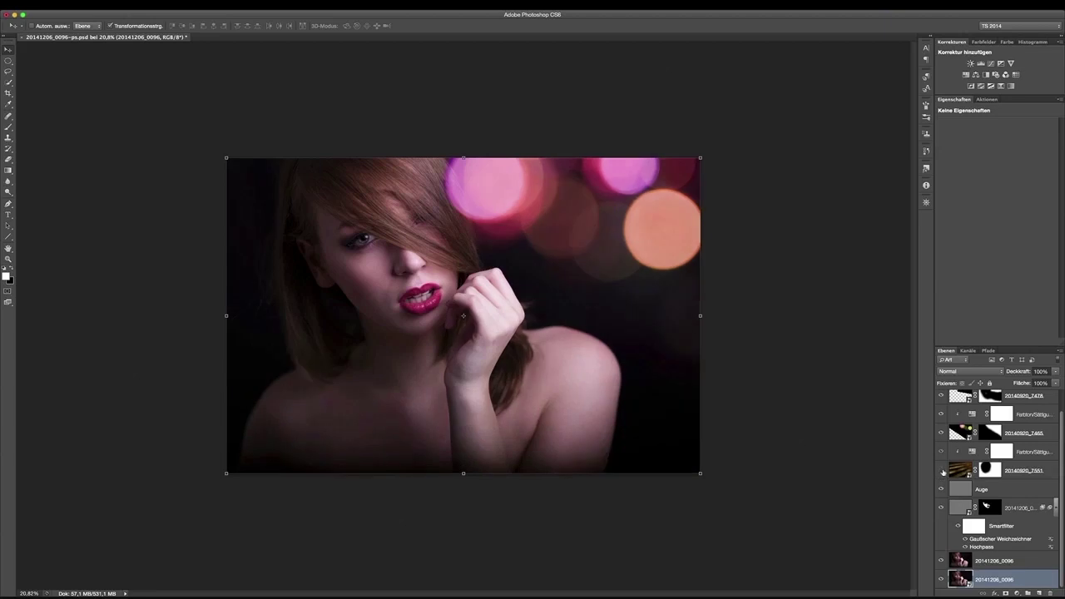
left_click(943, 471)
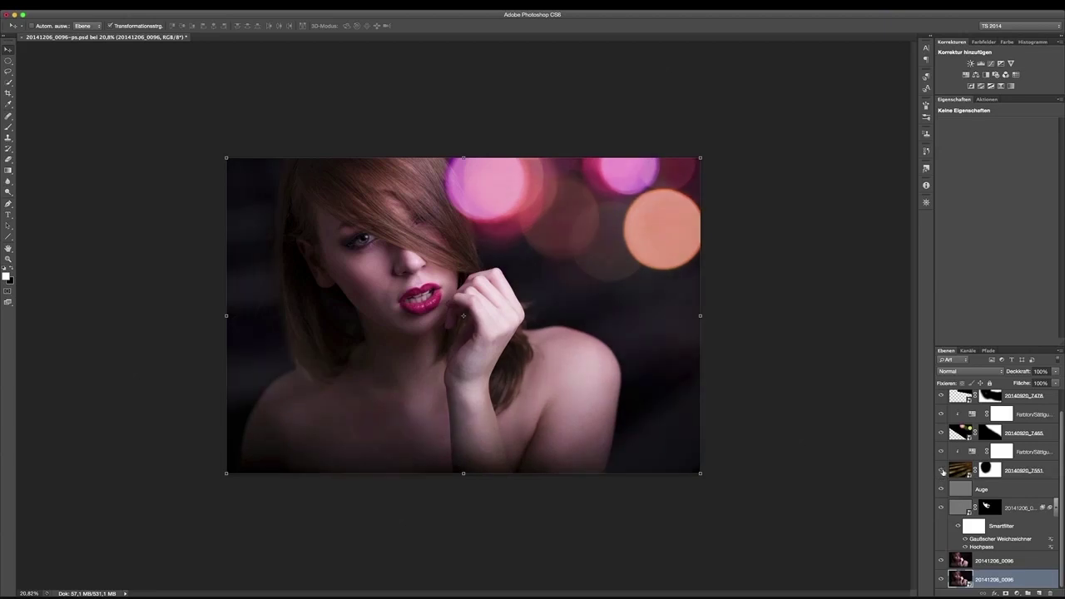
left_click(942, 471)
left_click(941, 471)
left_click(941, 472)
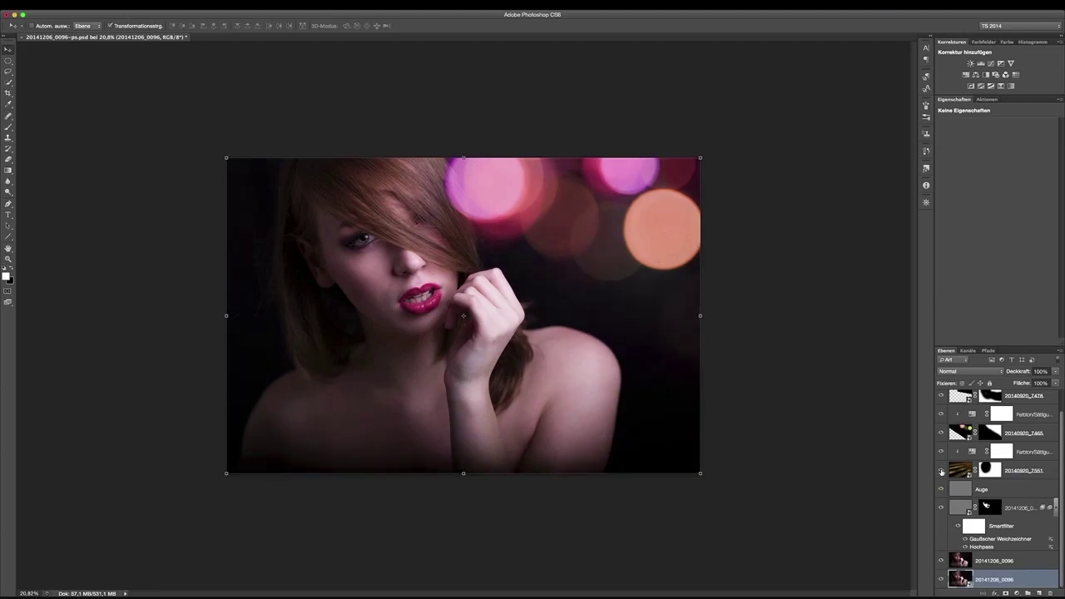
left_click(941, 472)
left_click(942, 472)
left_click(941, 472)
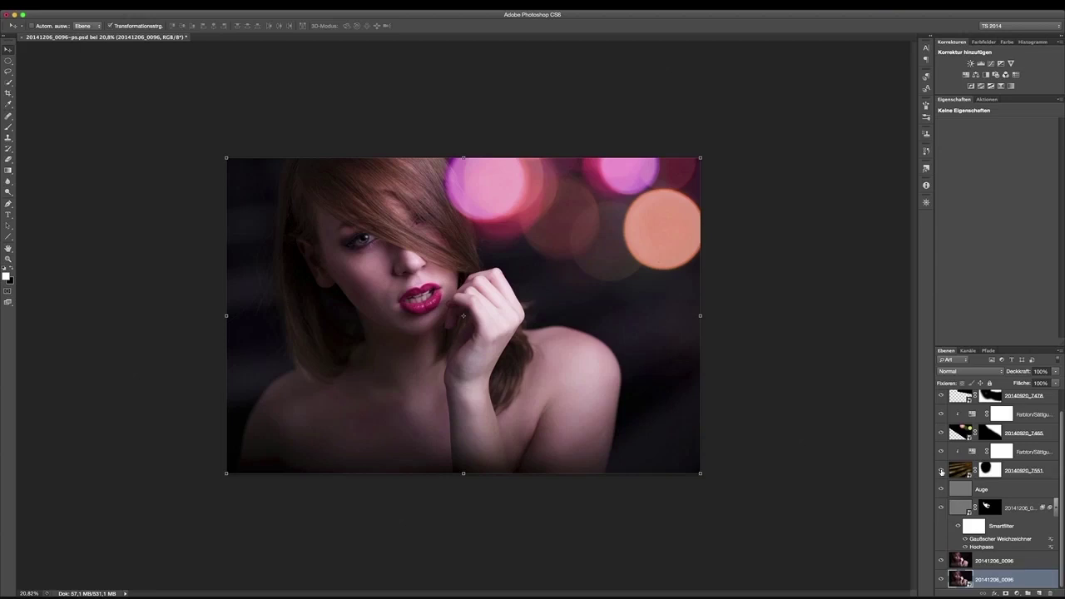
left_click(942, 472)
left_click(942, 471)
left_click(941, 472)
left_click(942, 471)
Target the 20140920_7551 layer mask and toggle the streak overlay to compare.
left_click(986, 471)
left_click(941, 471)
left_click(941, 471)
left_click(941, 471)
left_click(941, 470)
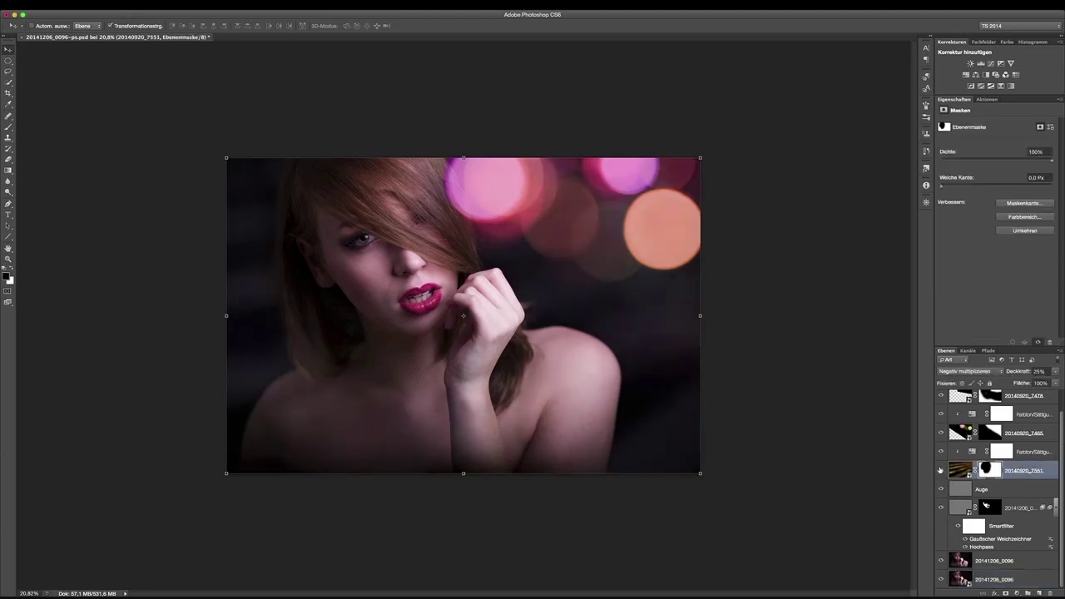
left_click(940, 471)
left_click(940, 470)
Recheck the streak overlay on and off, leave it visible, and pick the Brush tool.
left_click(941, 470)
left_click(941, 470)
left_click(942, 470)
left_click(942, 469)
left_click(941, 468)
left_click(941, 469)
left_click(941, 470)
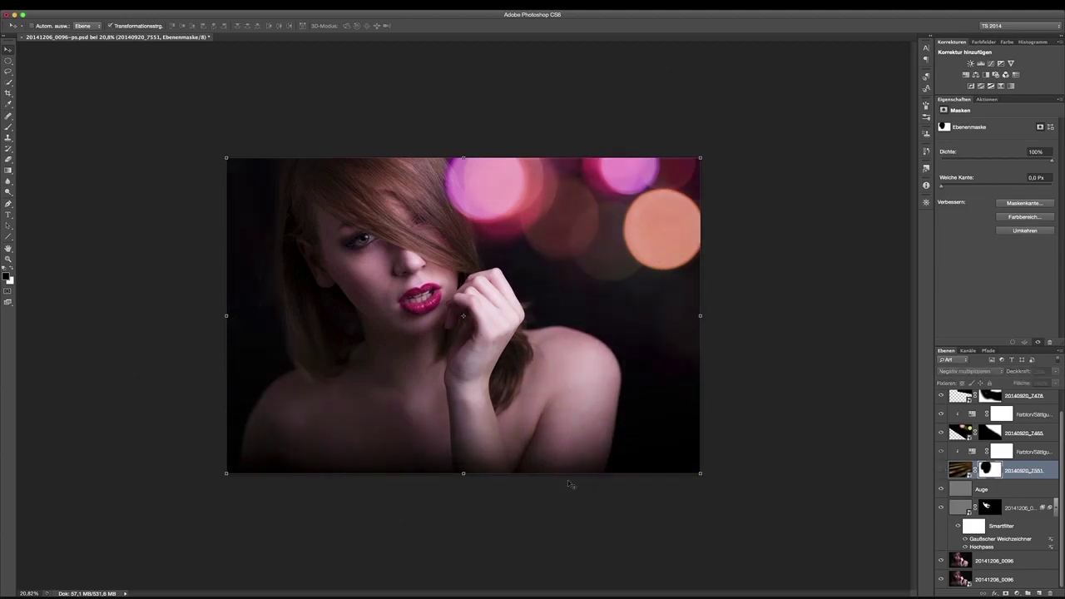
left_click(940, 470)
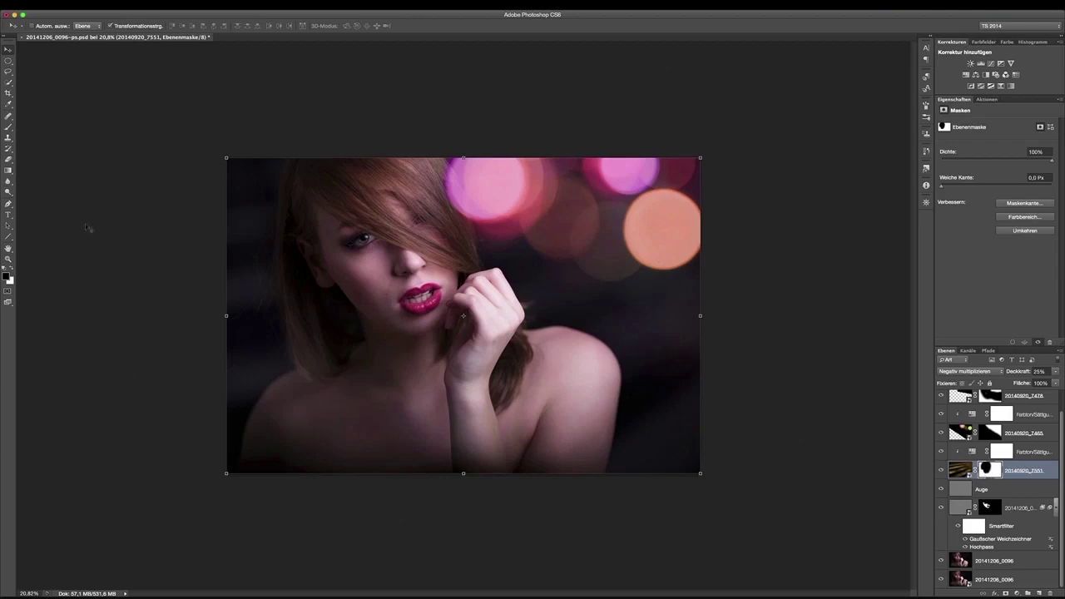
left_click(9, 126)
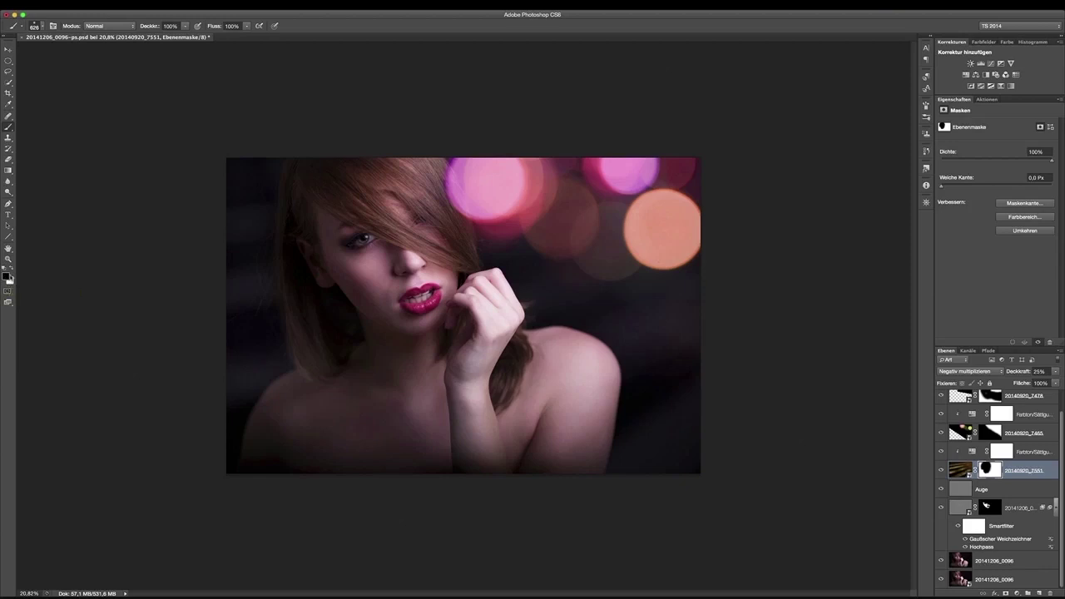
Enlarge the brush to 676 and paint black on the 20140920_7551 mask.
left_click_drag(324, 375, 344, 375)
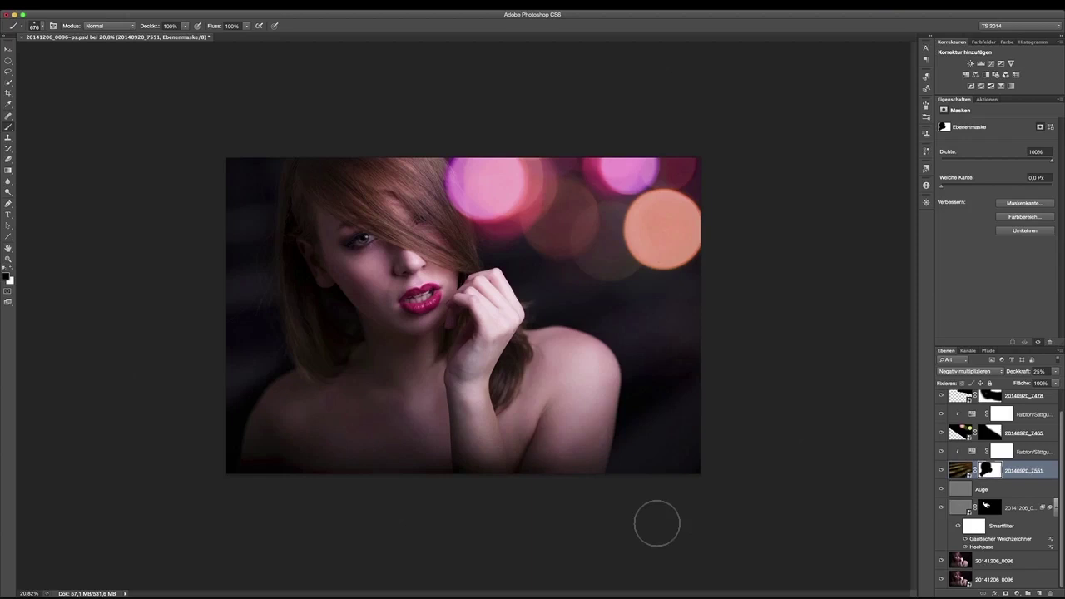
left_click(941, 471)
left_click(941, 471)
left_click(941, 471)
left_click(940, 471)
left_click(941, 470)
left_click(941, 470)
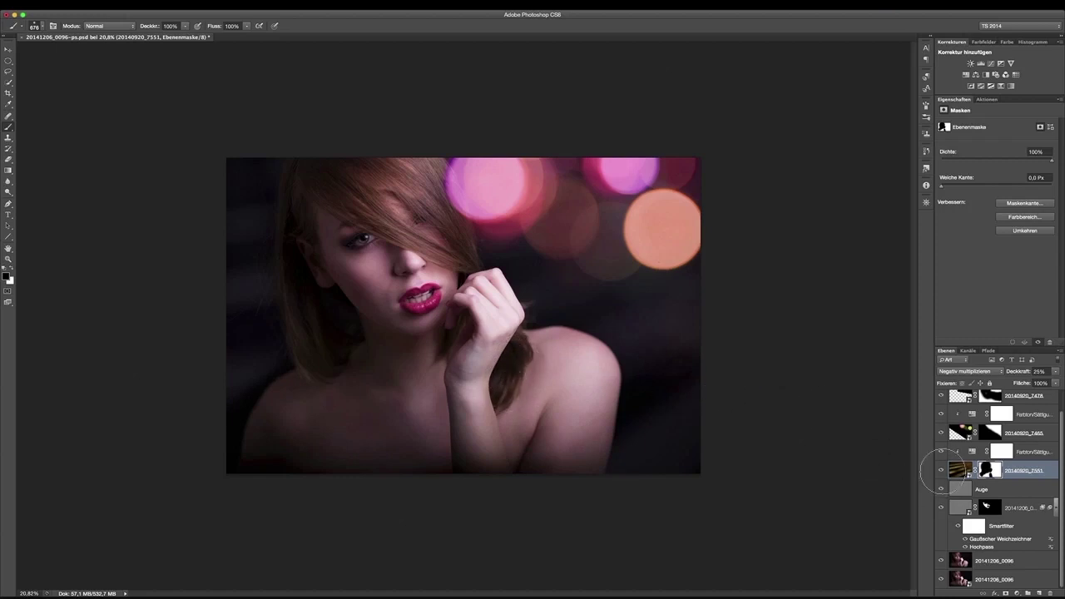
Toggle the masked streak overlay to compare, leaving it visible.
left_click(940, 471)
left_click(941, 471)
left_click(941, 471)
left_click(941, 470)
left_click(941, 470)
left_click(941, 471)
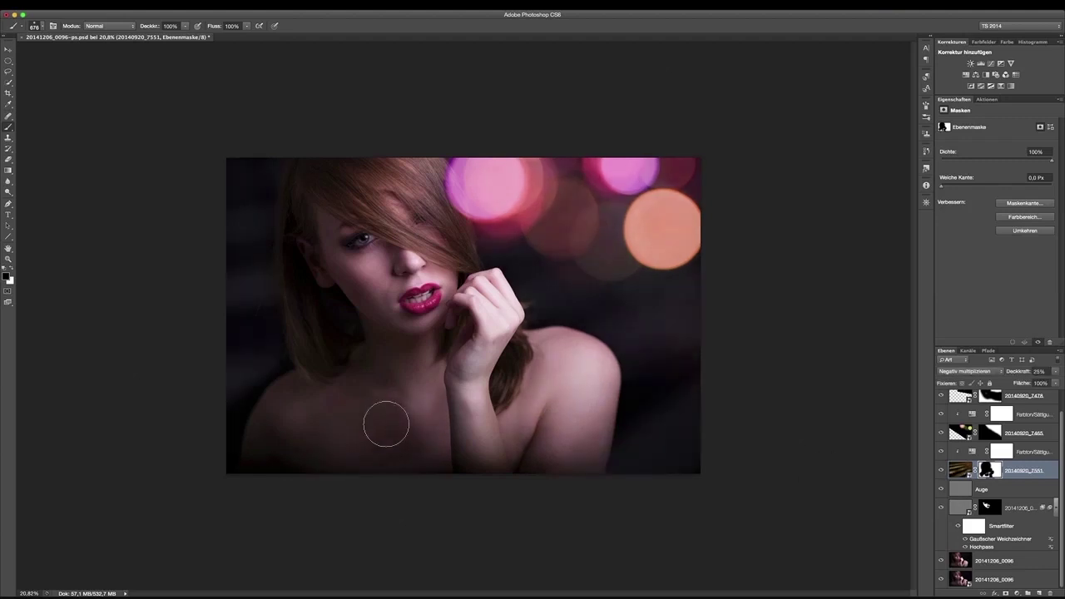
left_click(940, 470)
left_click(941, 471)
left_click(941, 470)
left_click(941, 470)
left_click(997, 566)
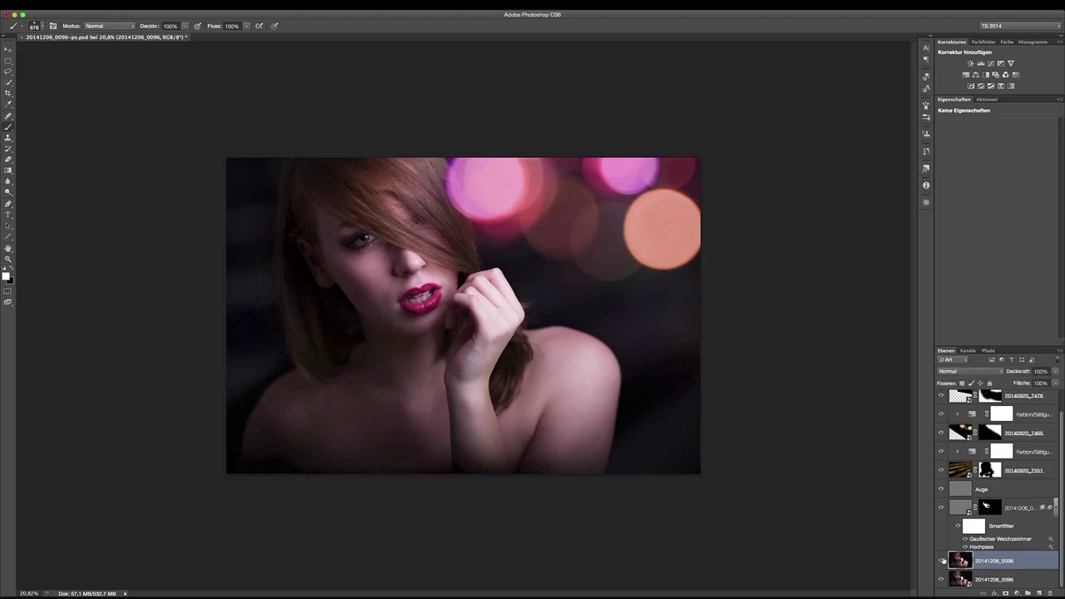
Duplicate layer 20141206_0096 with Ebene duplizieren and hide the two lower copies.
right_click(1025, 558)
left_click(935, 335)
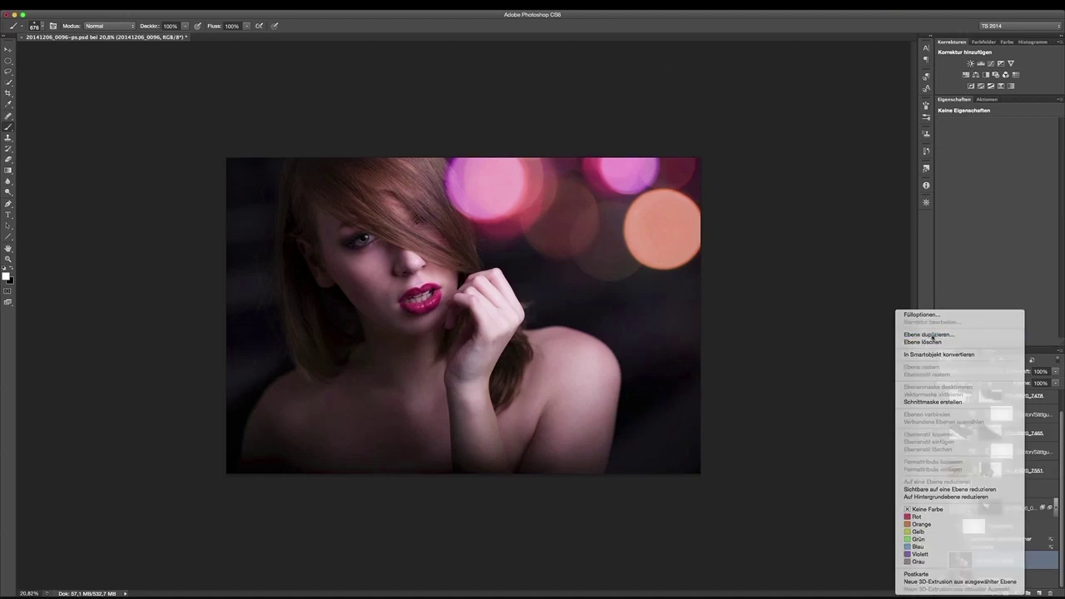
left_click(604, 251)
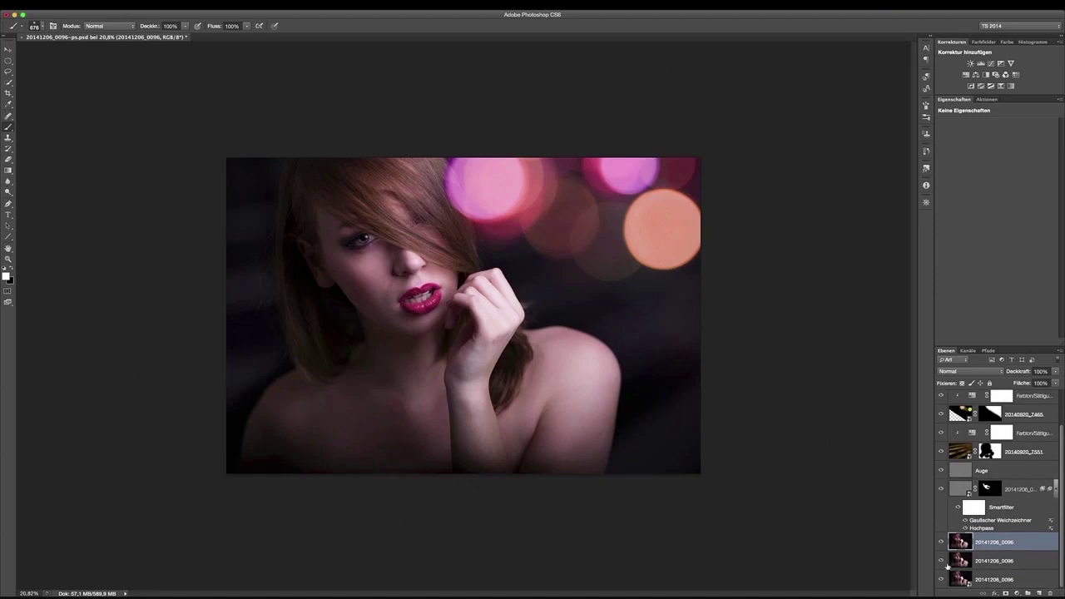
left_click(941, 562)
left_click(941, 542)
Zoom in on the woman's face and hide the layers above the portrait copy.
left_click_drag(266, 290, 297, 276)
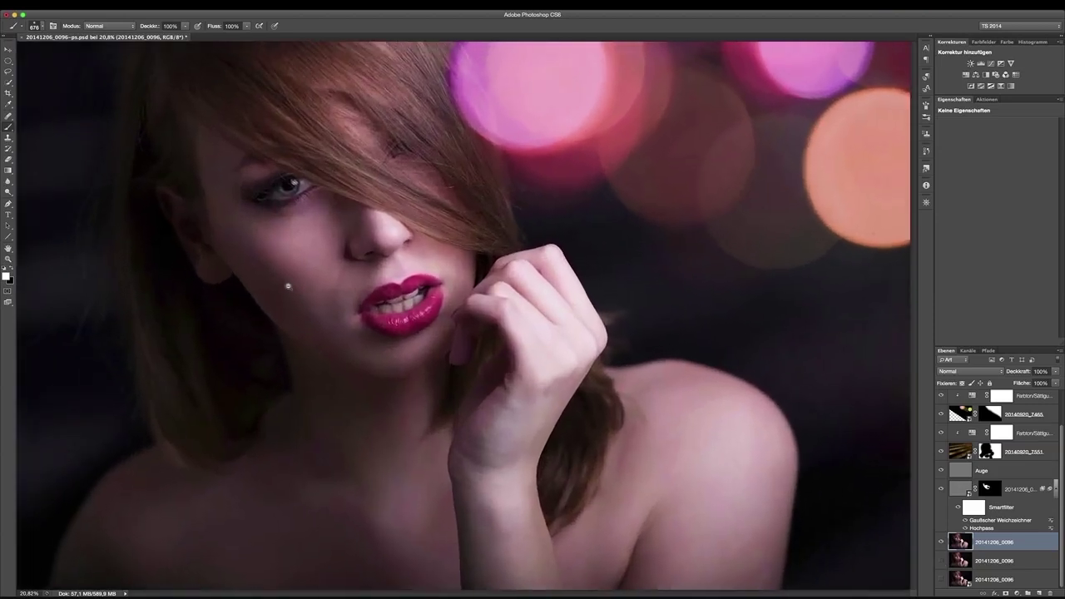
scroll(297, 277, "down", 3)
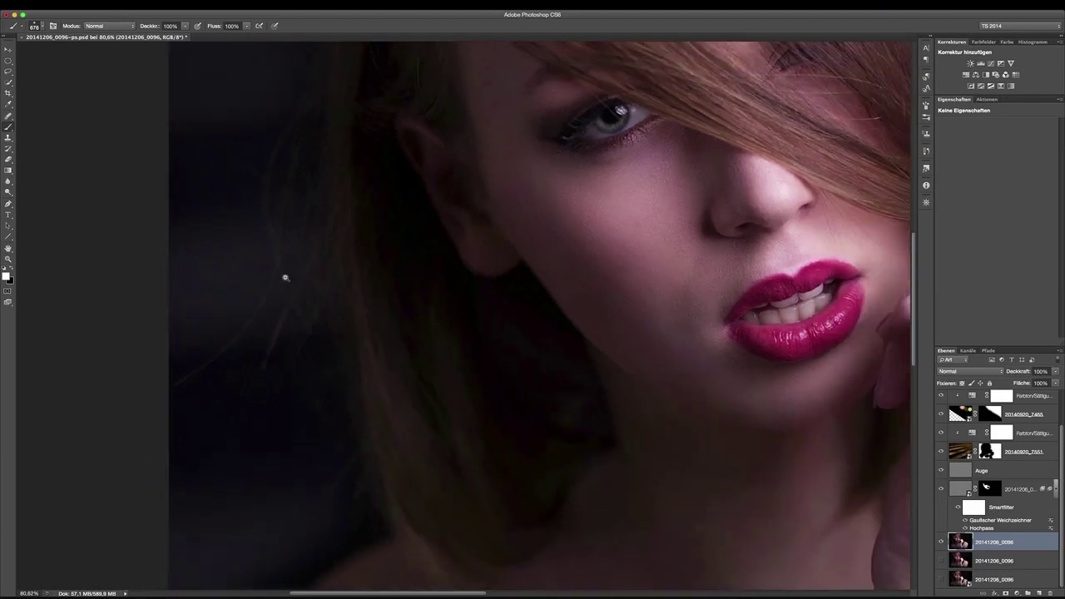
scroll(283, 278, "down", 2)
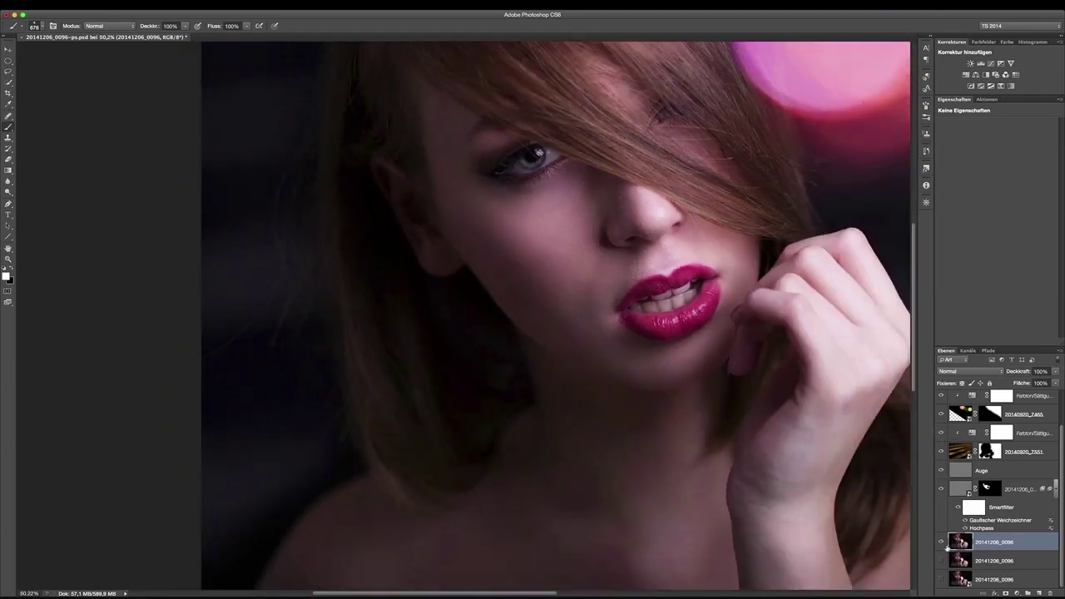
left_click(941, 542, "alt")
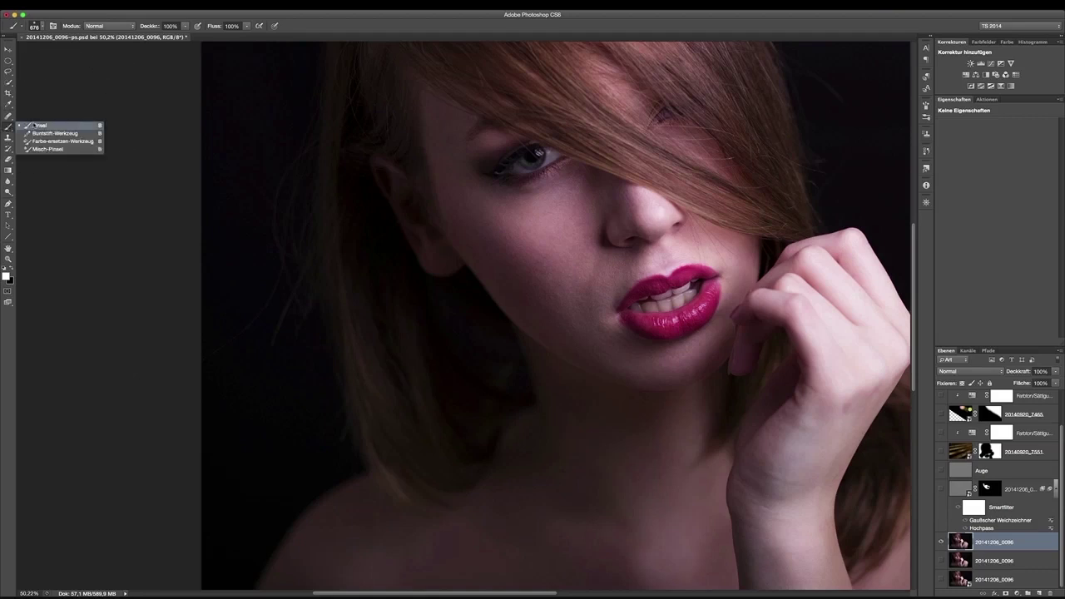
Set up a black painting brush at 407 px, after briefly trying the healing tools.
left_click_drag(288, 221, 256, 218)
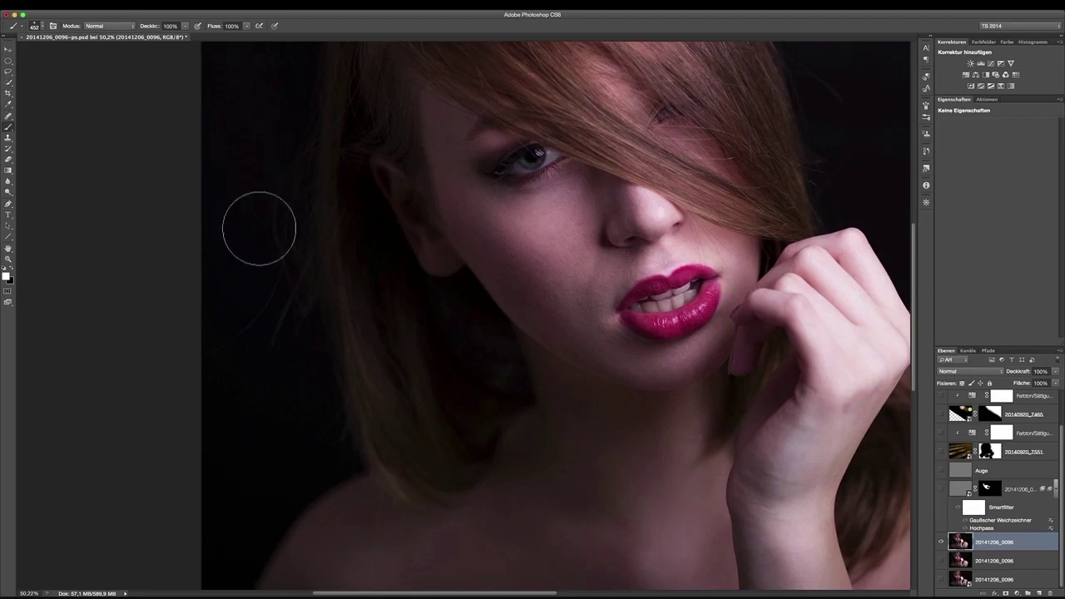
left_click(9, 116)
right_click(8, 116)
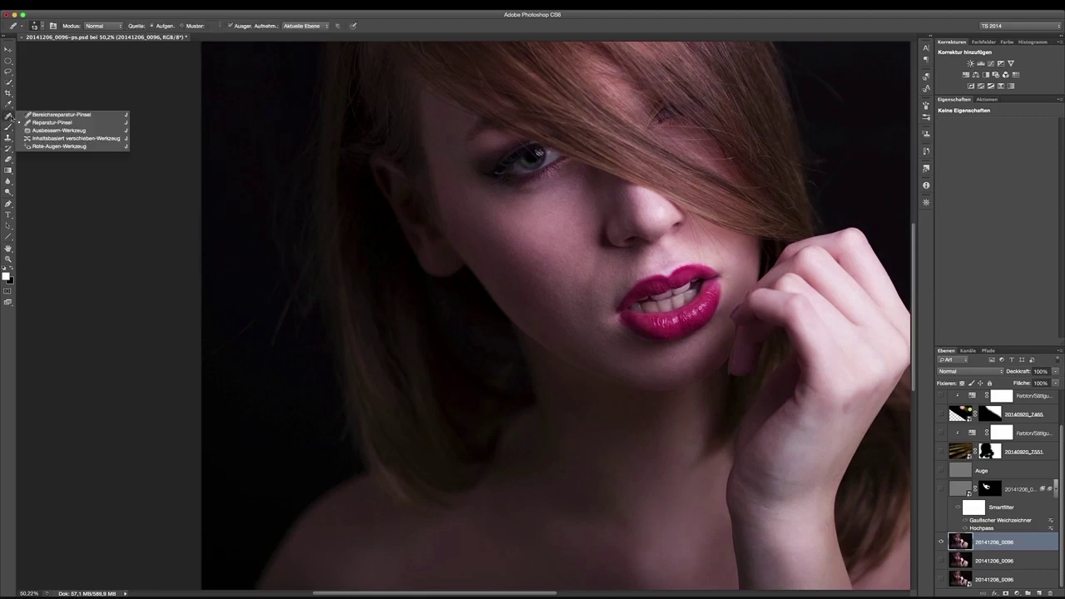
left_click(8, 127)
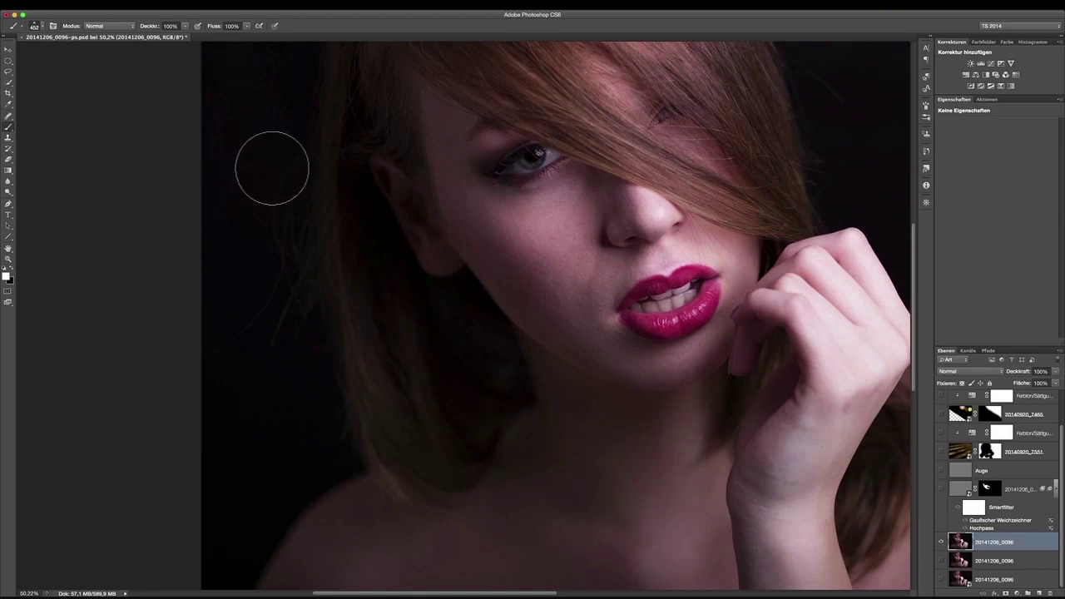
left_click(11, 270)
left_click_drag(272, 169, 249, 173)
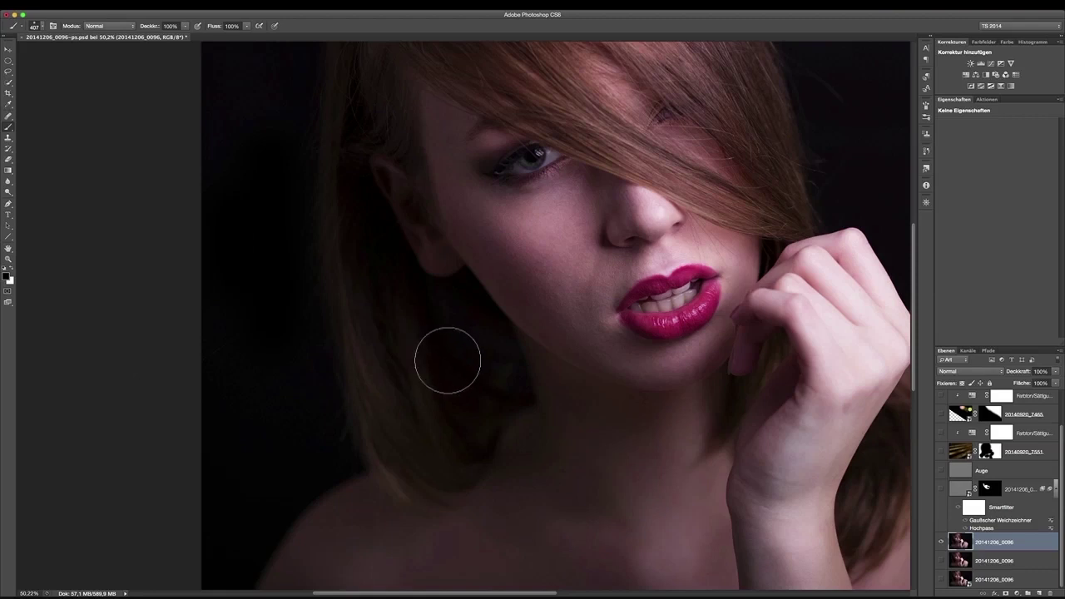
Compare the portrait copy on and off, then turn the bokeh layers back on and zoom out.
left_click(940, 542)
left_click(941, 541)
left_click_drag(941, 432, 941, 395)
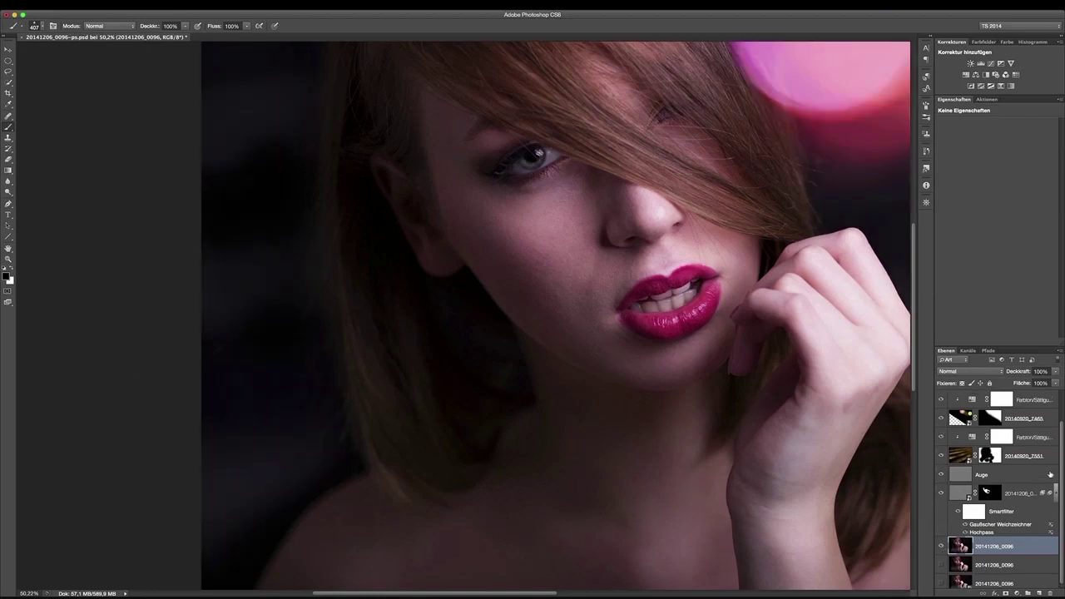
scroll(1026, 407, "up", 2)
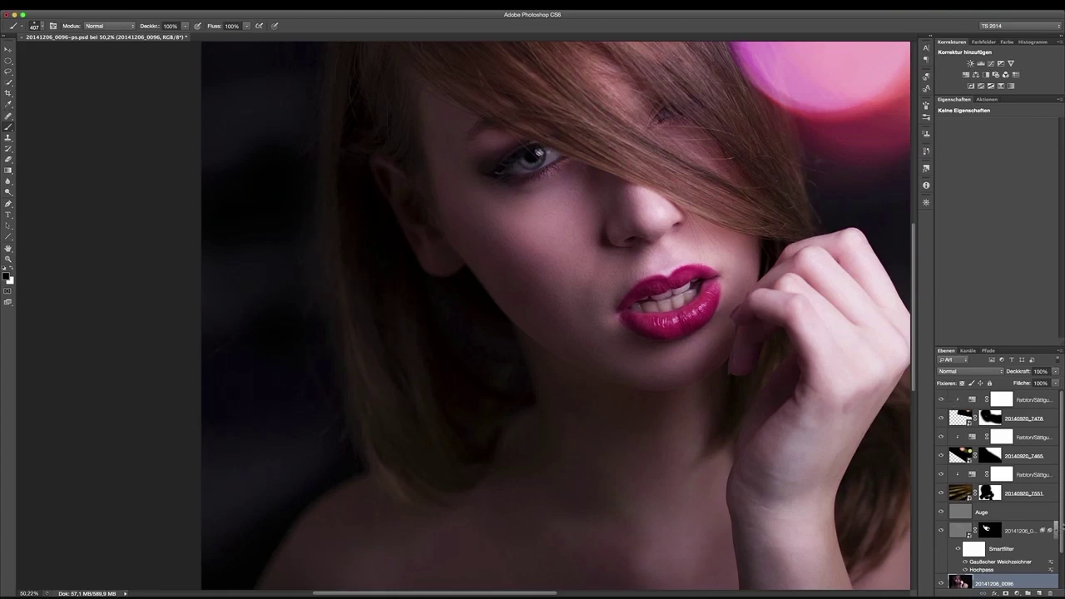
scroll(994, 552, "down", 2)
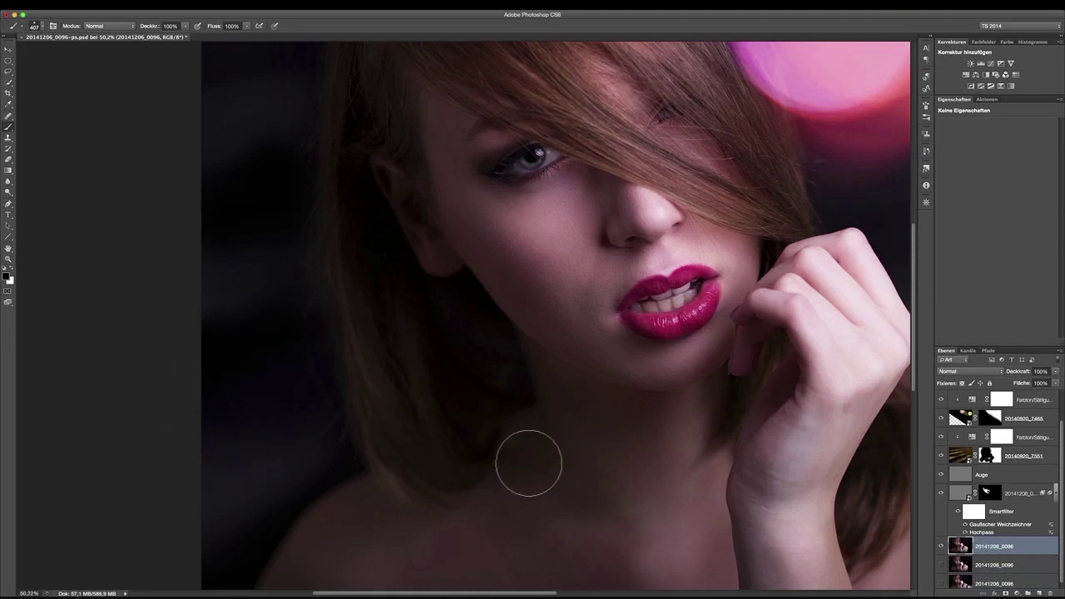
scroll(469, 377, "down", 1)
scroll(469, 378, "down", 3)
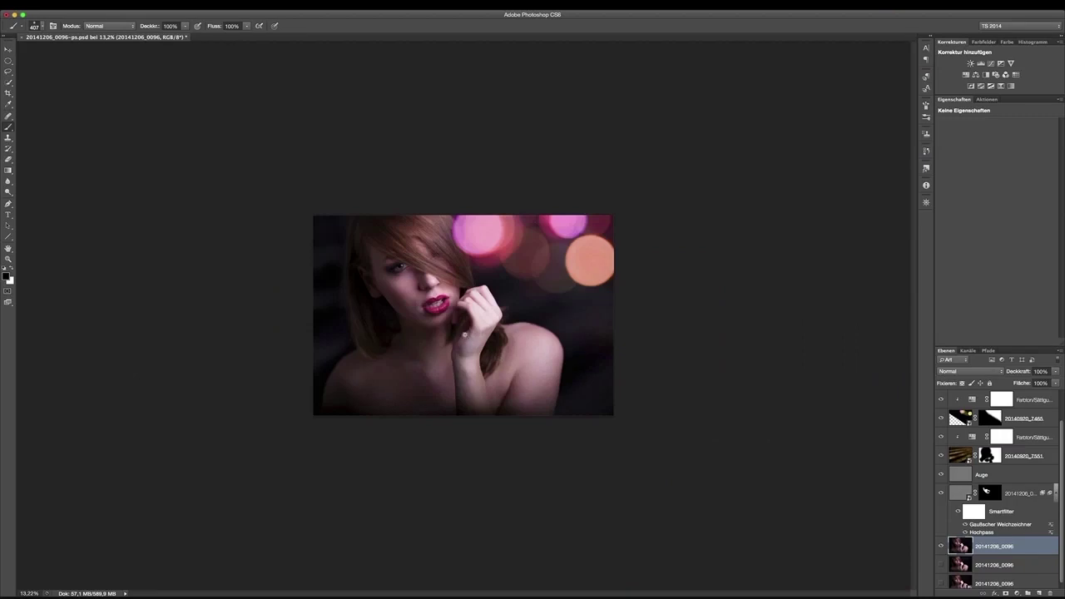
Shrink the brush slightly with the on-canvas HUD and copy the 20141206_0096 layer with Ctrl+J.
scroll(464, 334, "up", 1)
scroll(474, 334, "up", 1)
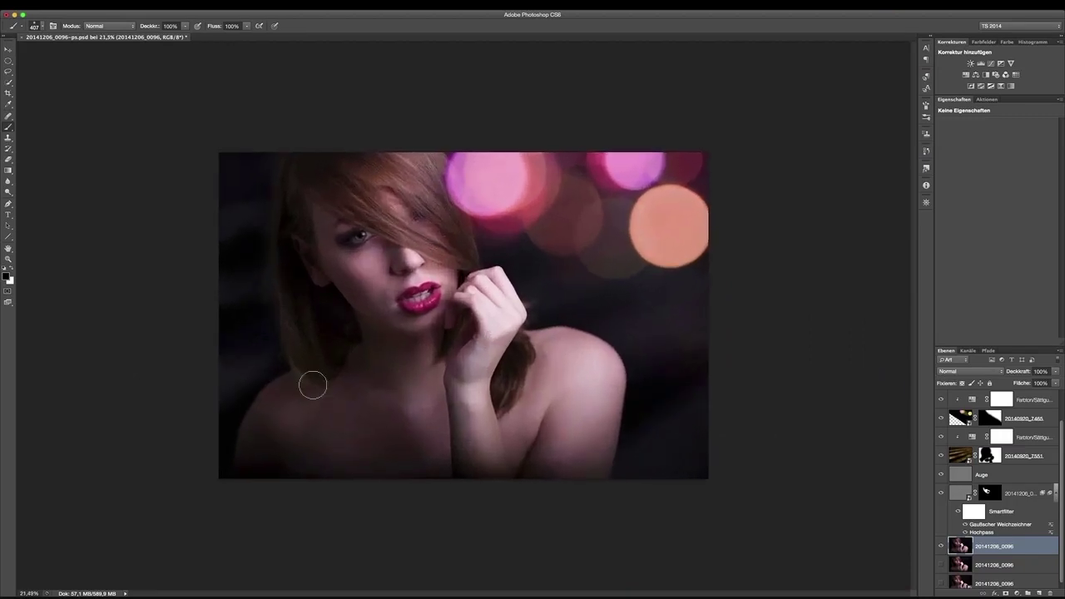
left_click(244, 284, "ctrl+alt")
left_click_drag(244, 284, 224, 285)
scroll(1061, 505, "up", 2)
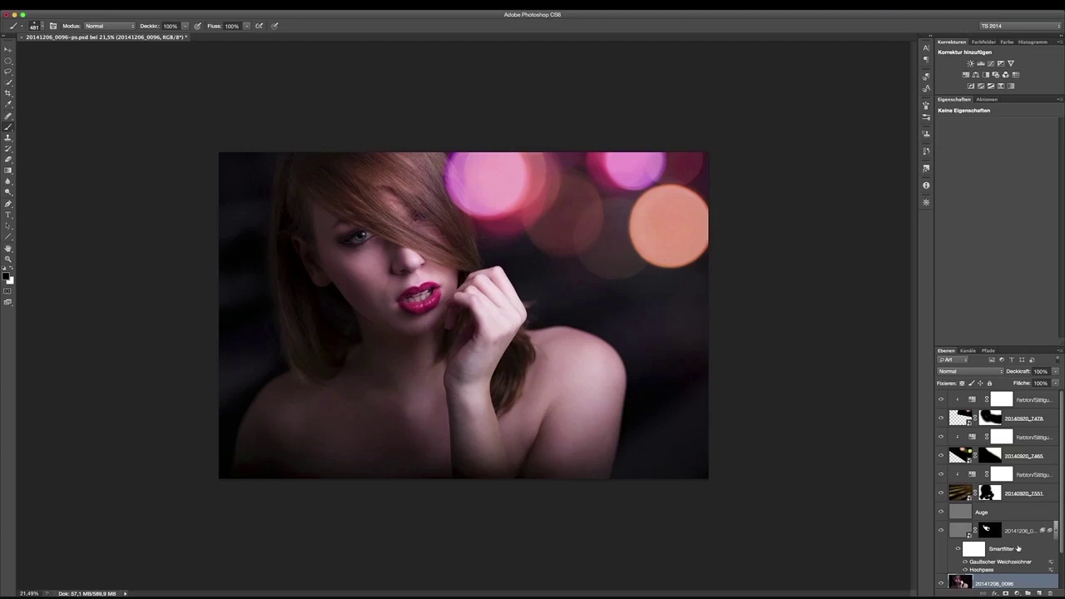
key("ctrl+j")
key("ctrl+j")
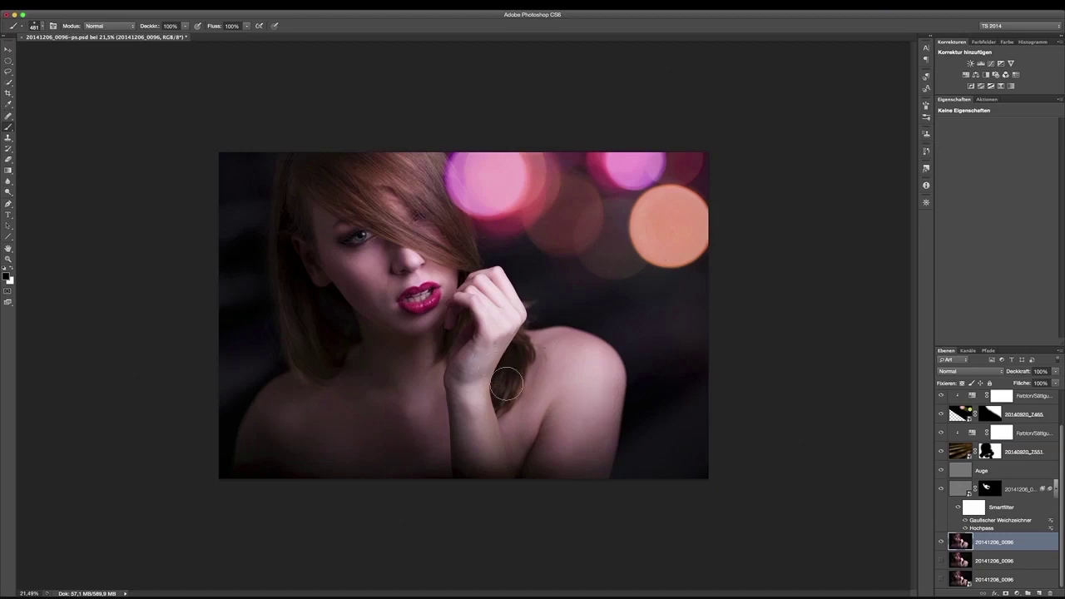
Duplicate the top 20141206_0096 layer and convert it with Für Smartfilter konvertieren.
right_click(1027, 545)
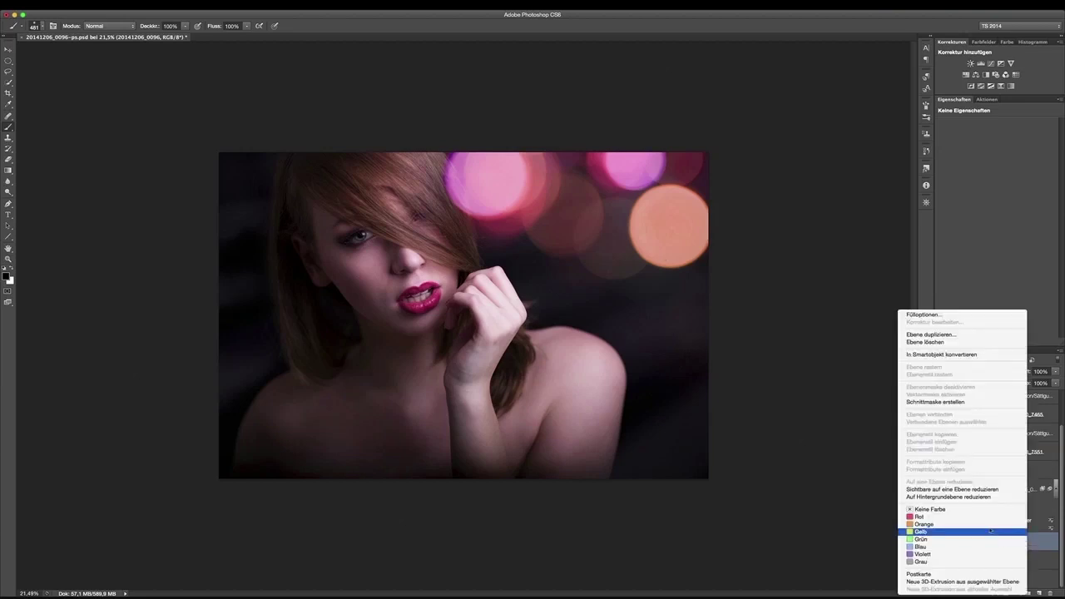
left_click(916, 335)
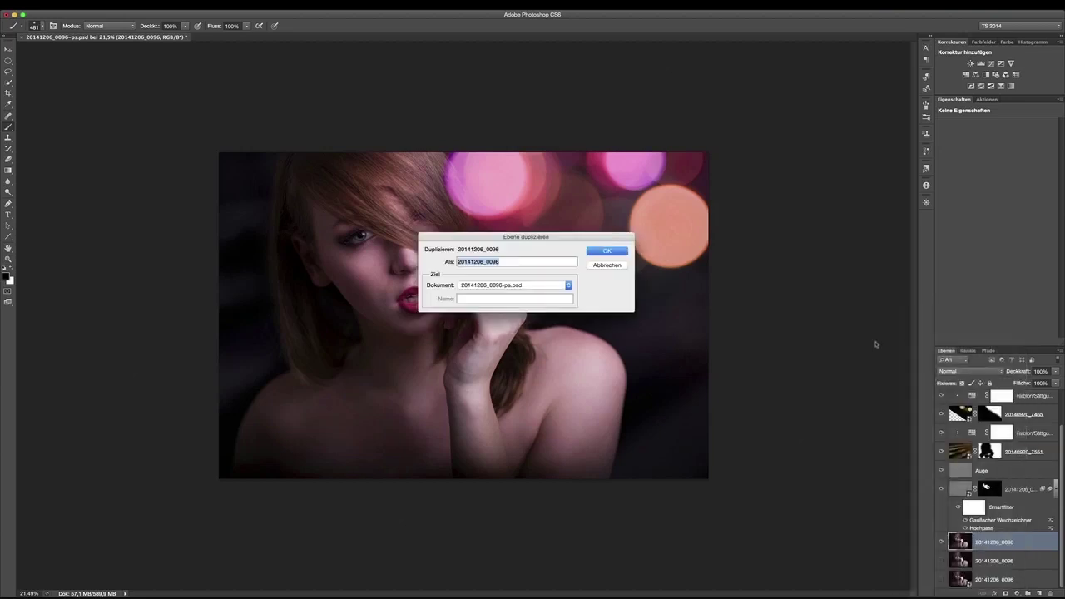
left_click(623, 256)
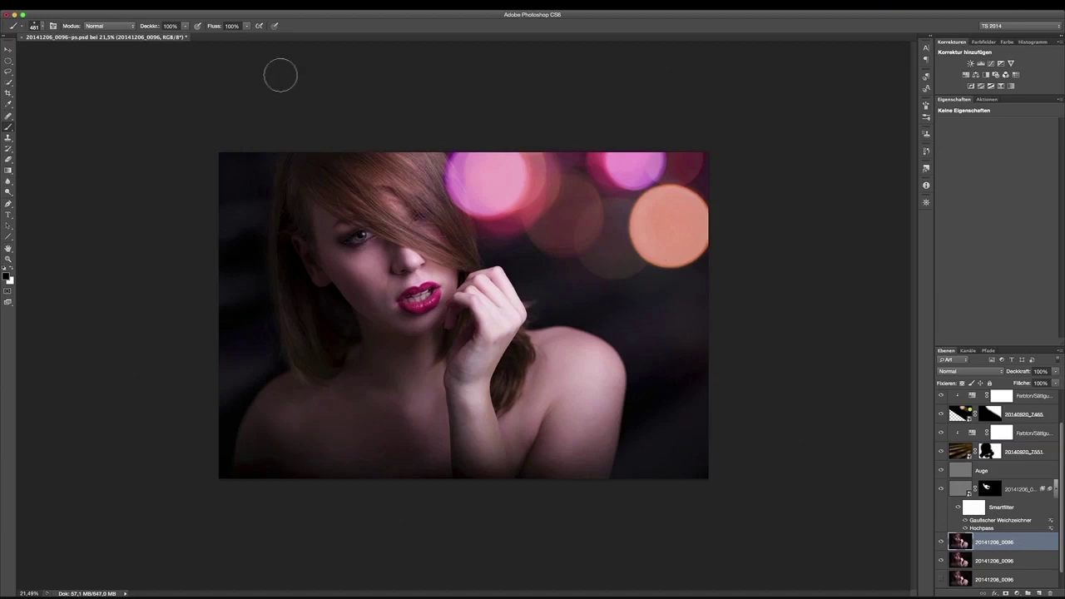
left_click(226, 4)
left_click(237, 30)
Open Bewegungsunschärfe and adjust the blur, entering a 45° angle.
left_click(227, 4)
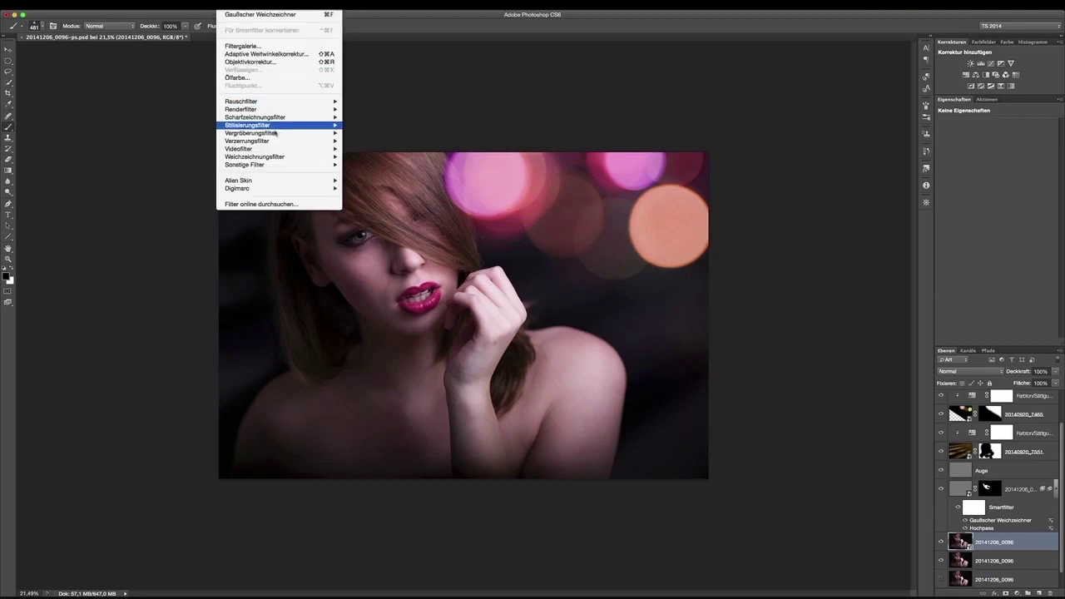
mouse_move(254, 157)
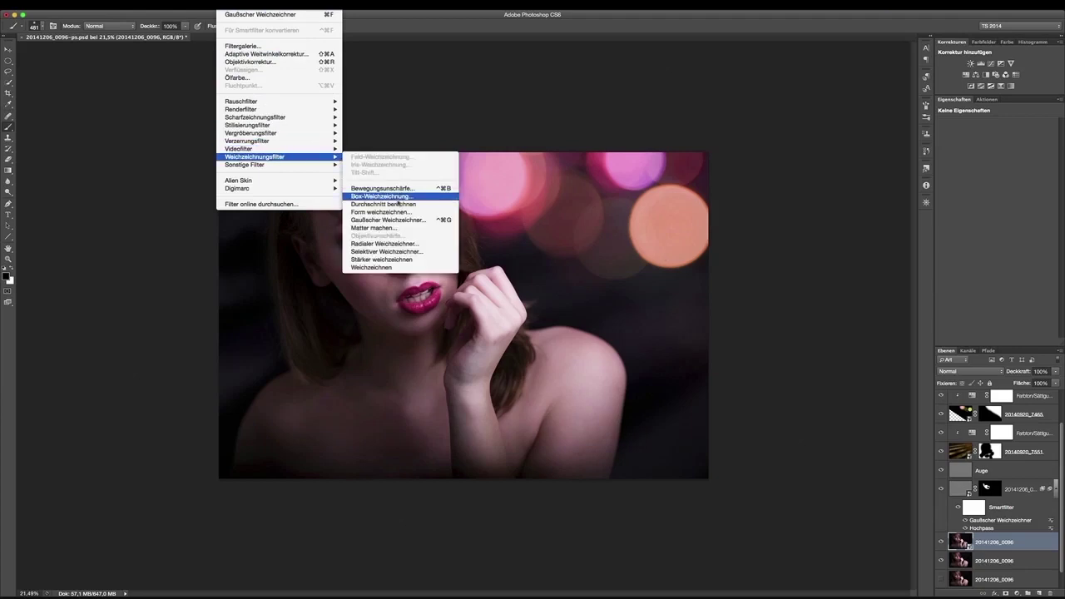
left_click(389, 191)
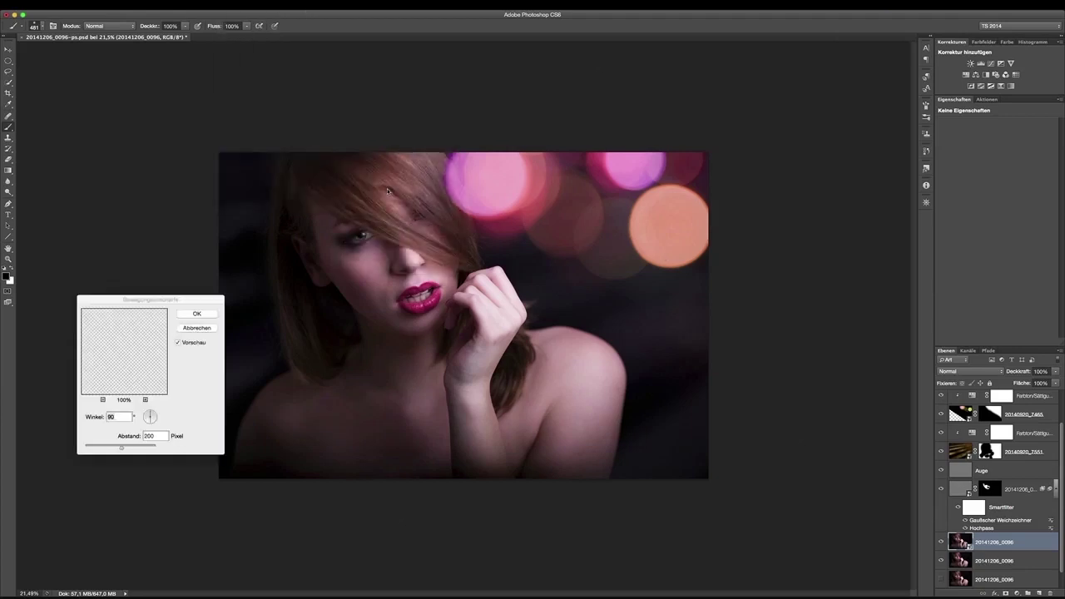
left_click_drag(168, 299, 160, 245)
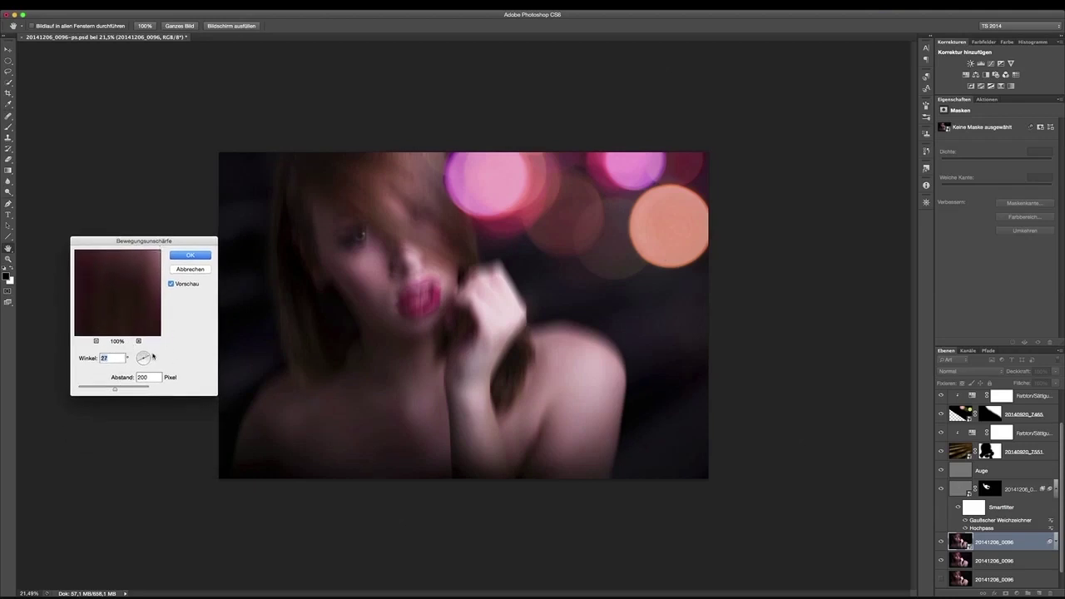
left_click_drag(148, 356, 152, 360)
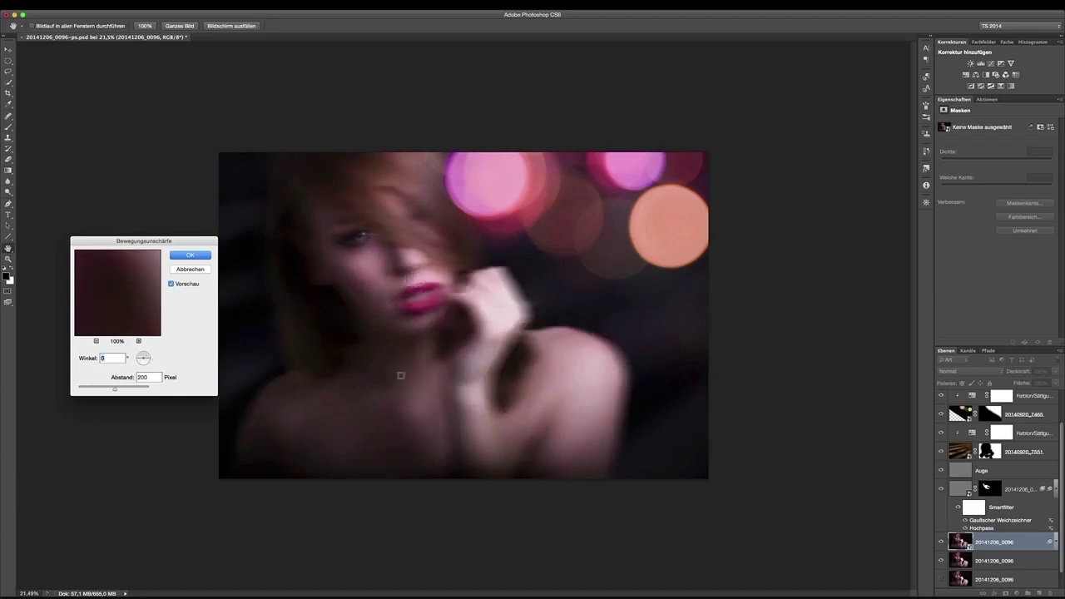
left_click_drag(115, 389, 99, 394)
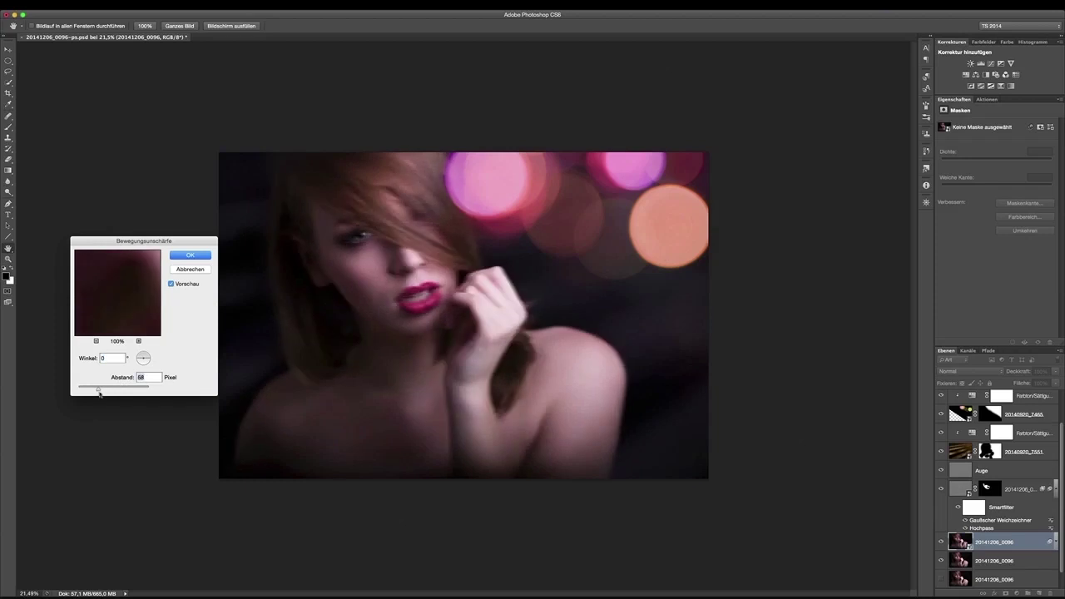
left_click_drag(139, 362, 144, 353)
left_click_drag(149, 356, 150, 360)
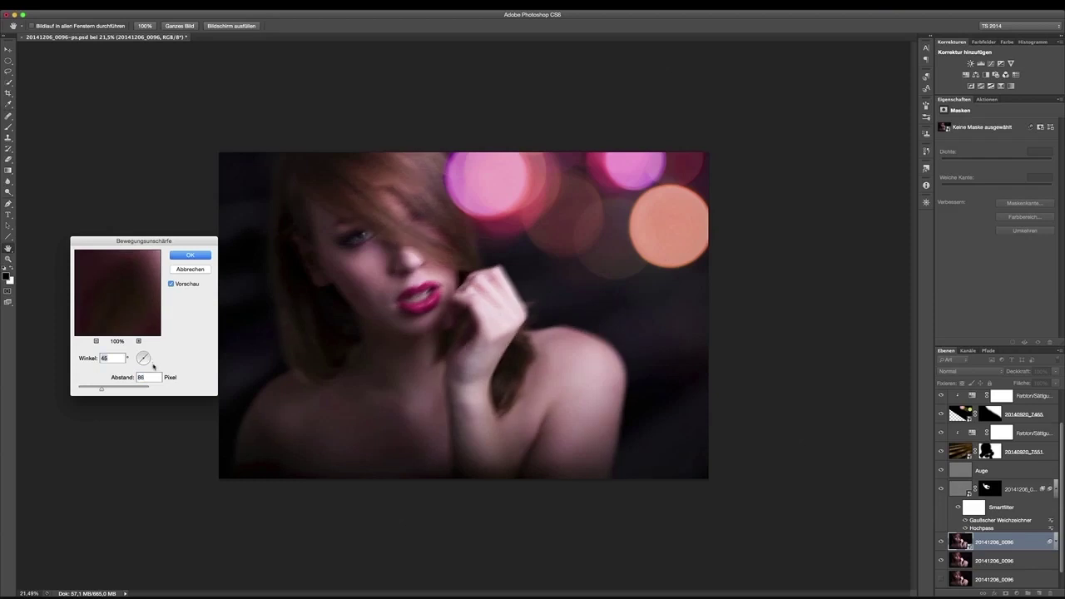
left_click_drag(103, 391, 95, 391)
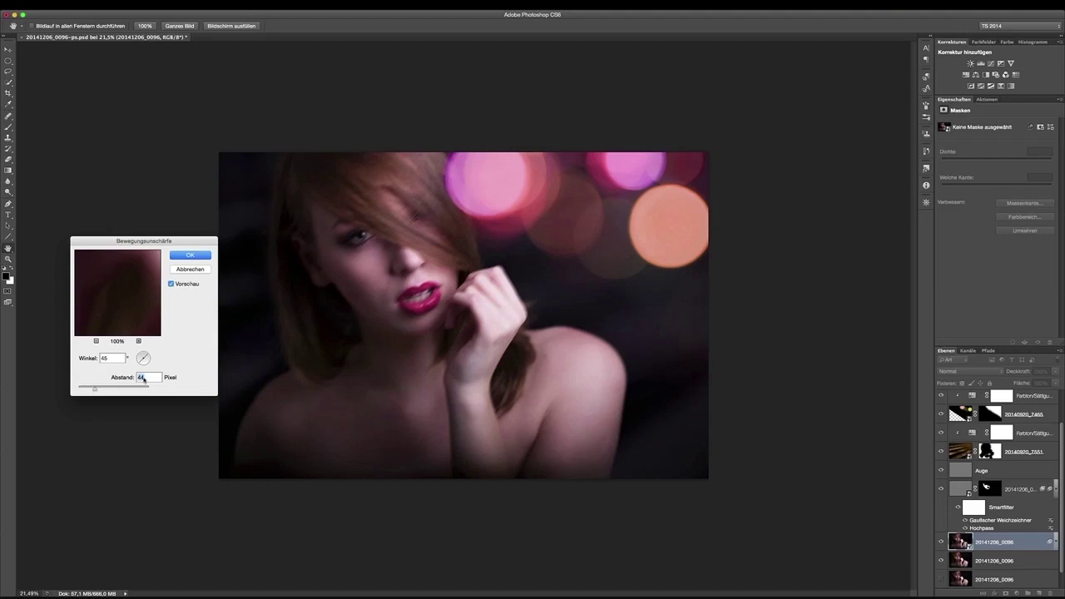
type("45")
Toggle the motion-blur preview on and off to compare the effect.
left_click(171, 285)
left_click(170, 285)
left_click(170, 284)
left_click(170, 284)
left_click(170, 285)
left_click(171, 284)
left_click(171, 285)
left_click(172, 285)
left_click(171, 285)
left_click(172, 285)
left_click(172, 284)
left_click(180, 287)
left_click(171, 284)
left_click(170, 284)
left_click(170, 284)
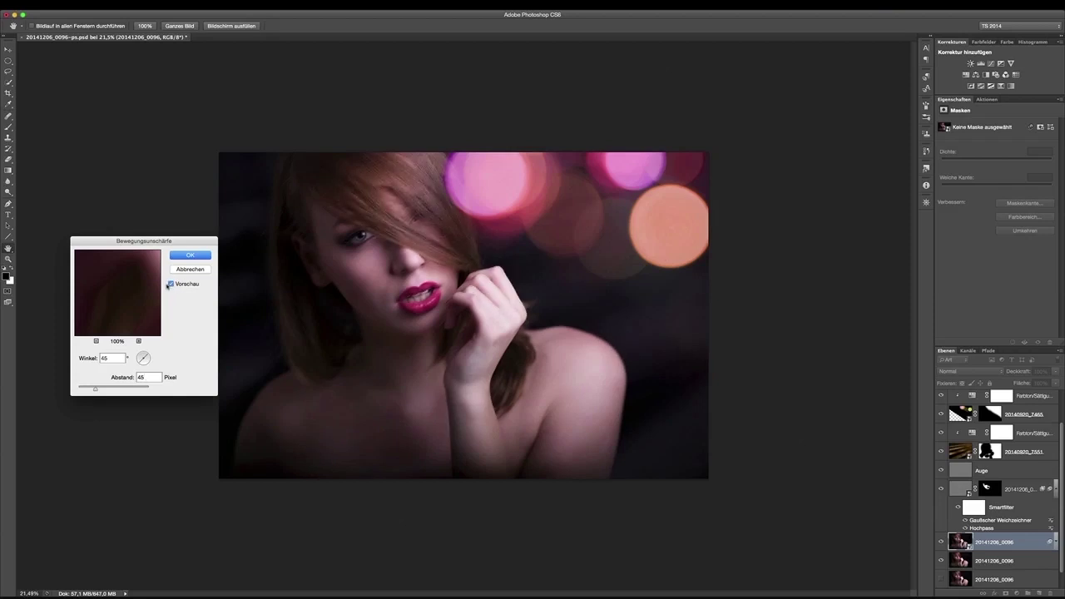
Set the blur distance to 50 pixels and apply the motion blur.
double_click(152, 378)
type("0")
left_click(189, 258)
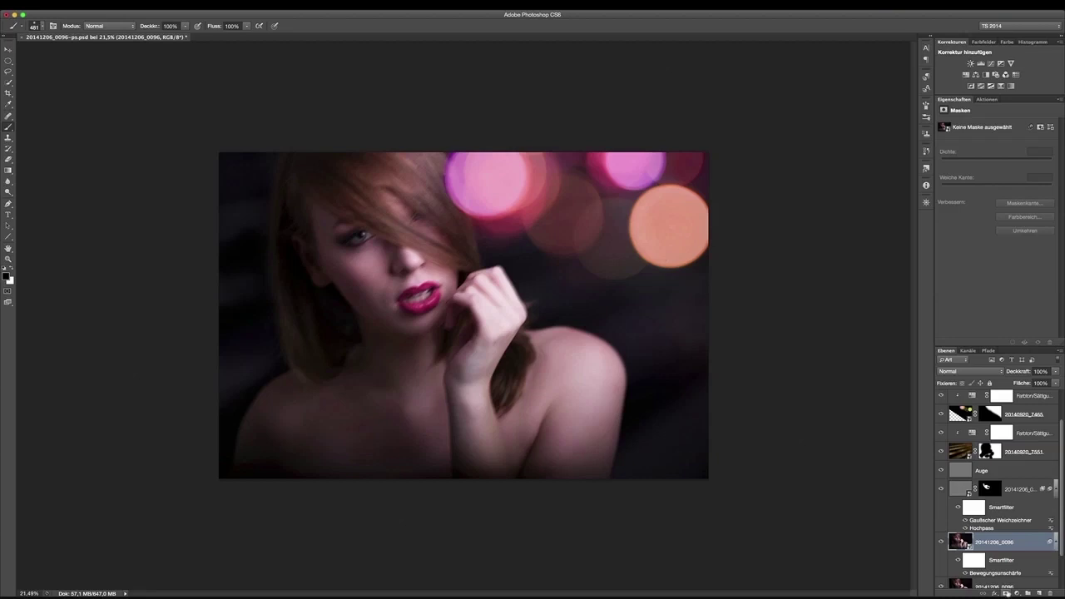
Add a black mask to the blurred layer, choose a white 758 px brush, and invert the mask.
left_click(1007, 593, "alt")
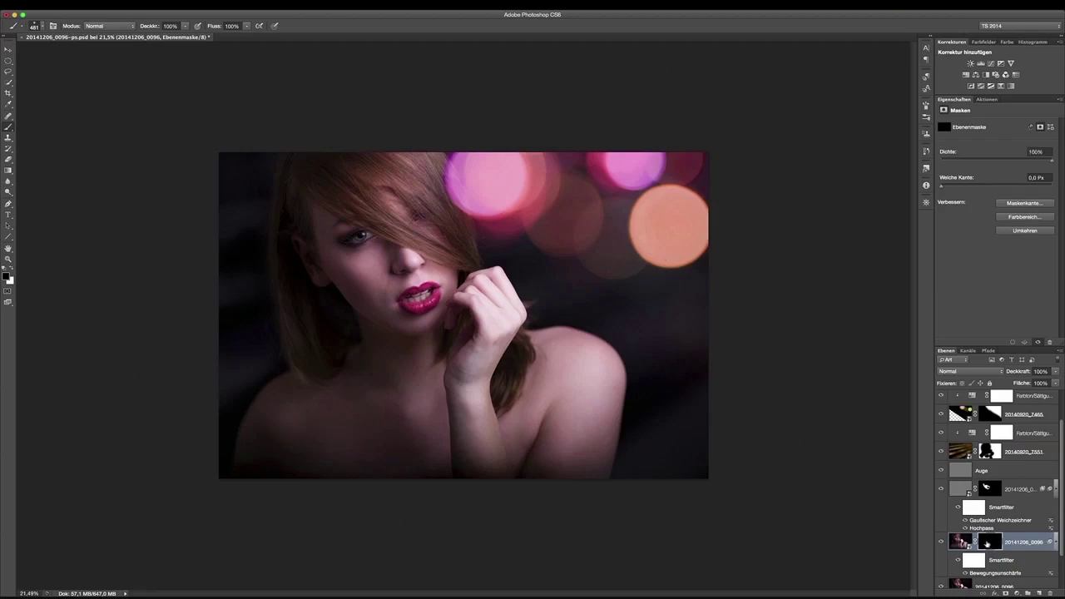
right_click(8, 126)
left_click(41, 125)
left_click(12, 268)
left_click_drag(356, 407, 391, 407)
key("ctrl+i")
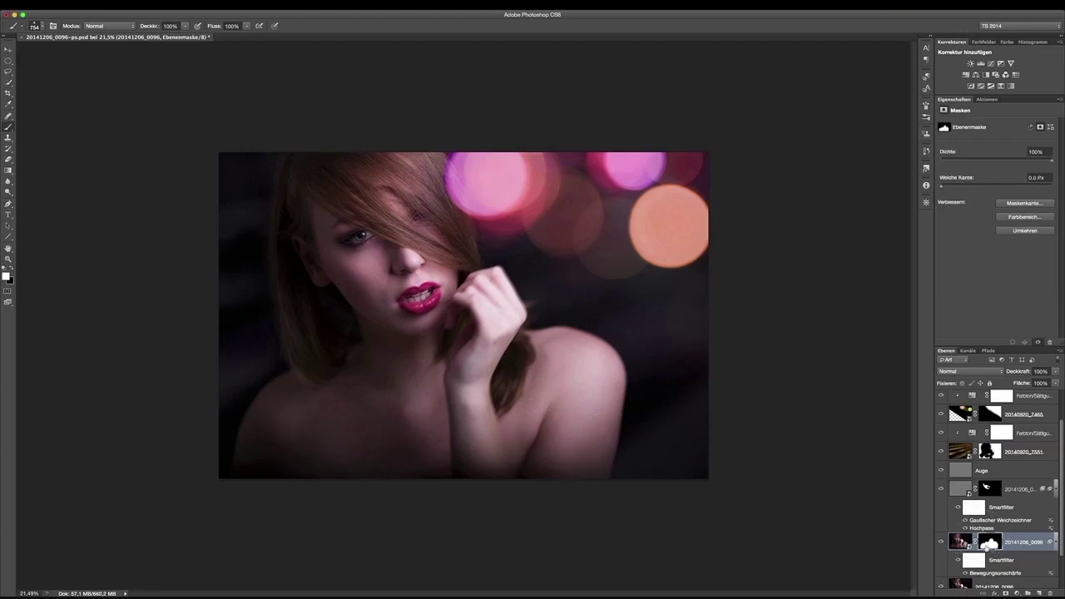
Toggle the blurred layer's visibility to compare the image with and without blur.
left_click(941, 542)
left_click(941, 542)
left_click(941, 542)
left_click(941, 542)
left_click(941, 542)
left_click(941, 543)
left_click(941, 543)
left_click(941, 542)
left_click(940, 542)
left_click(941, 543)
left_click(940, 542)
left_click(939, 543)
Shrink the brush to 563 px and set its Deckkraft to 35%.
left_click_drag(315, 323, 316, 351)
left_click(186, 26)
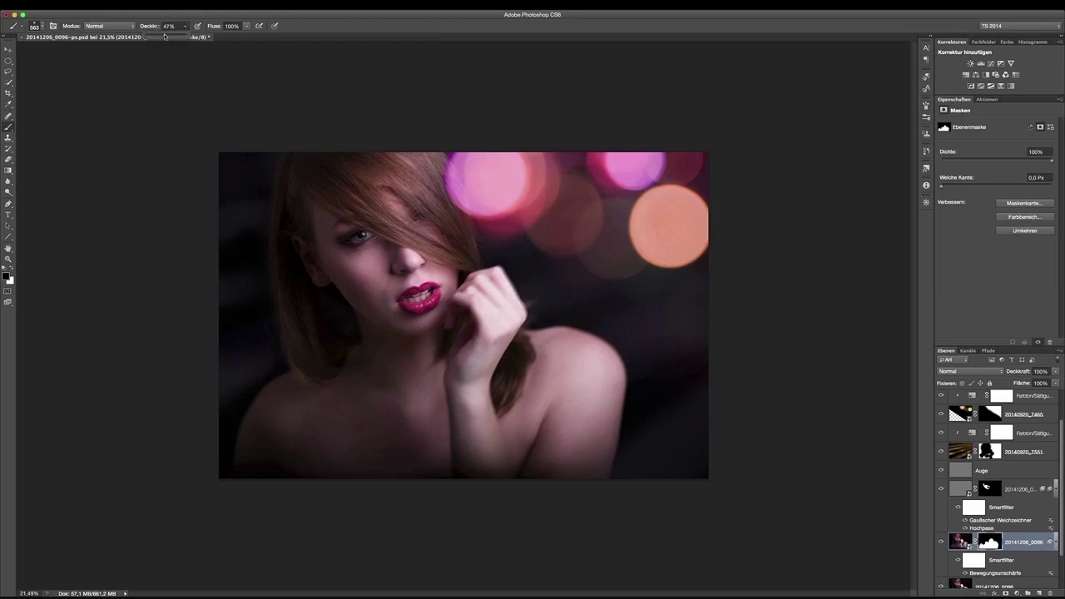
left_click(187, 28)
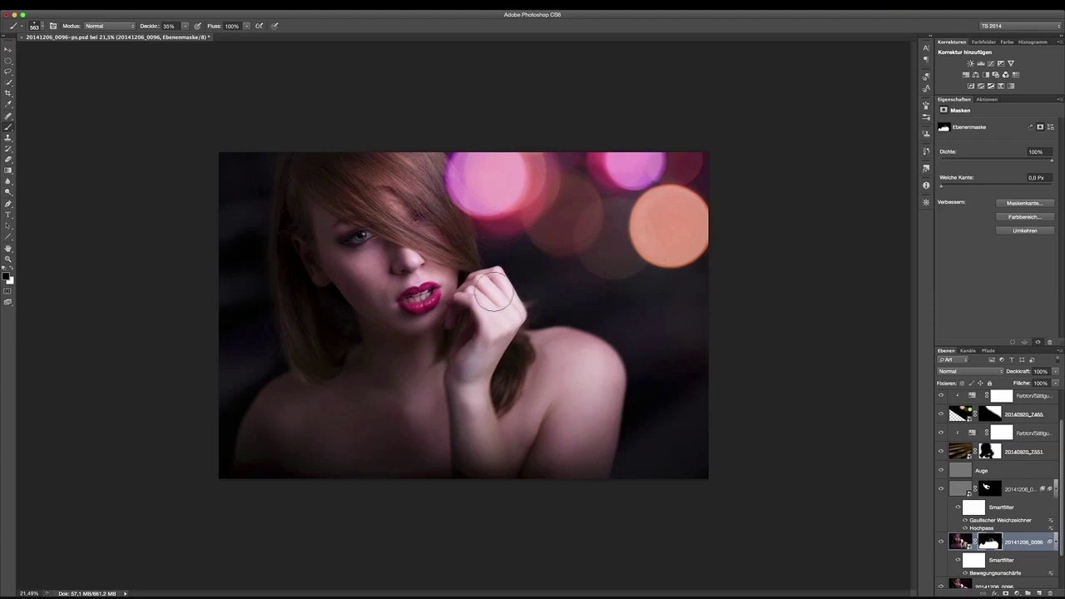
Paint white over the fingers on the blur layer's mask, then toggle that layer's visibility to compare.
key("x")
left_click_drag(489, 305, 499, 321)
left_click(940, 541)
left_click(940, 543)
left_click(940, 542)
left_click(940, 542)
left_click(940, 543)
left_click(940, 542)
left_click(940, 543)
left_click(940, 543)
left_click(940, 542)
left_click(940, 542)
left_click(940, 543)
left_click(940, 543)
left_click(940, 542)
left_click(940, 542)
double_click(989, 574)
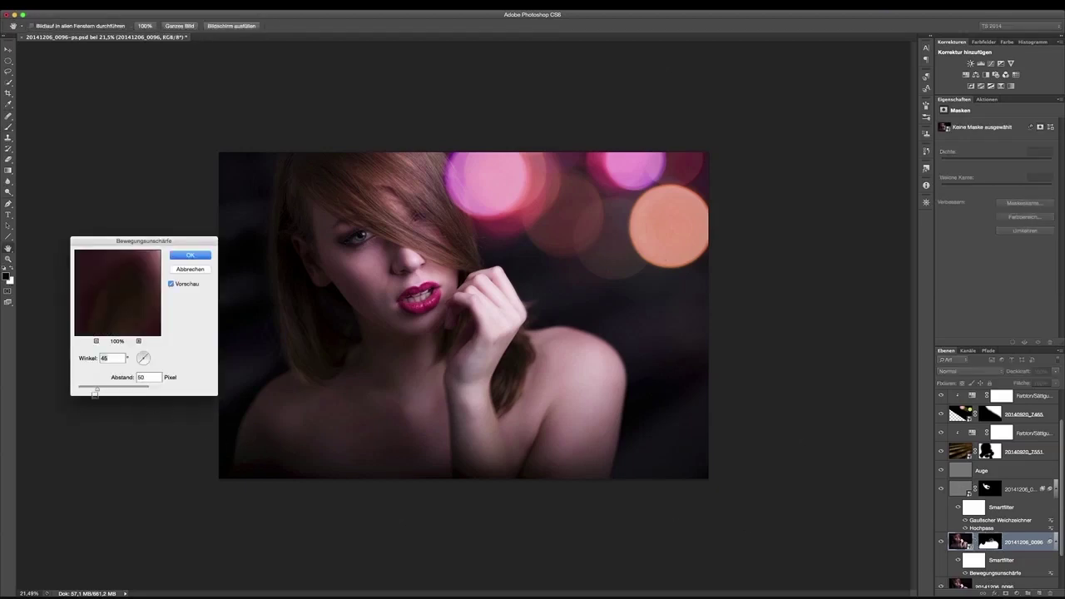
left_click_drag(106, 388, 111, 391)
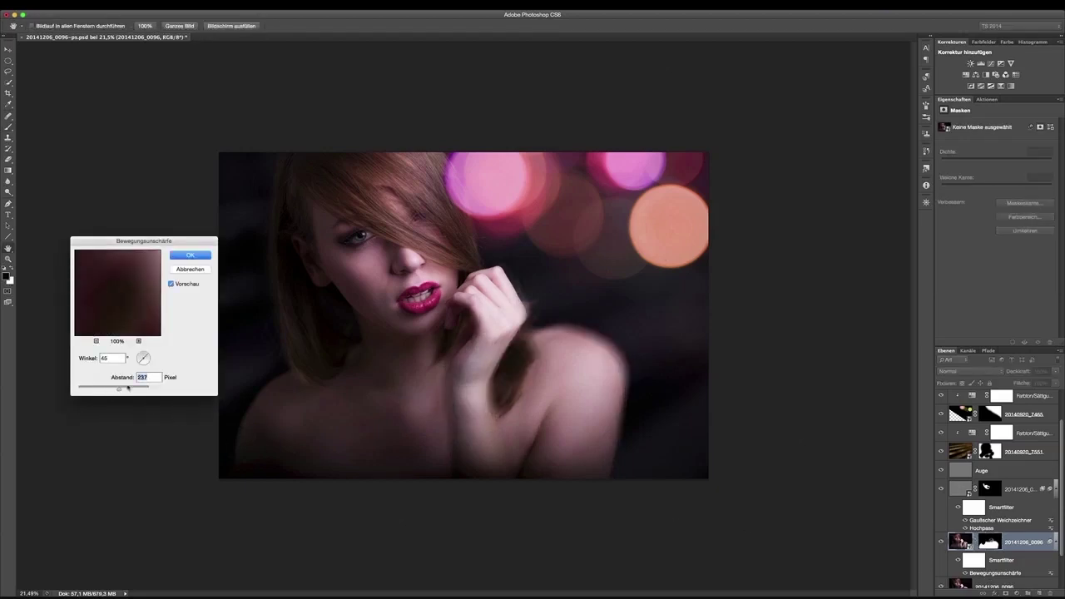
left_click_drag(95, 391, 96, 392)
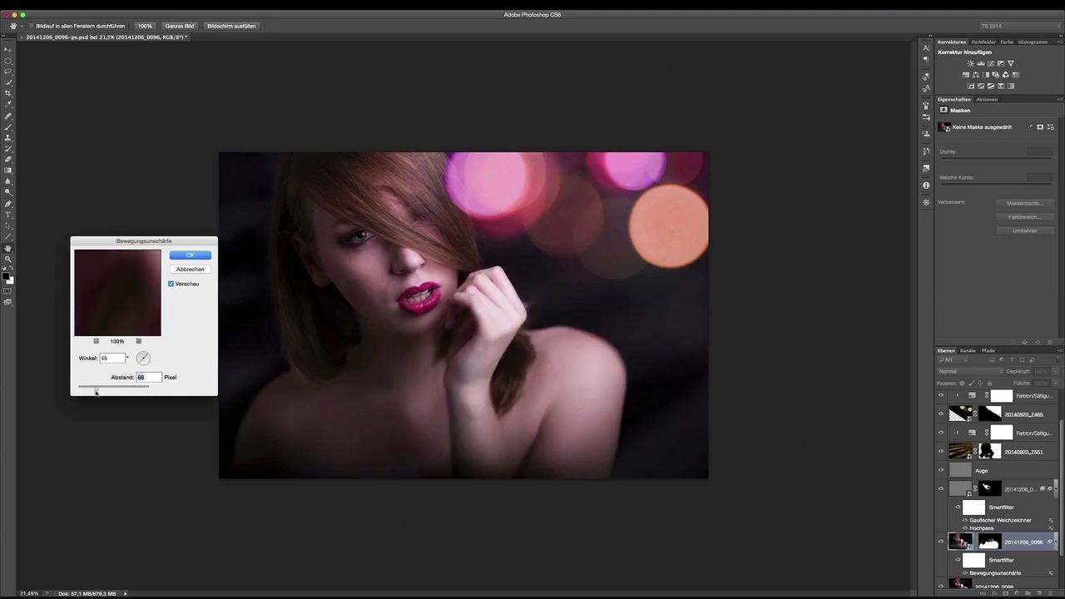
left_click(191, 269)
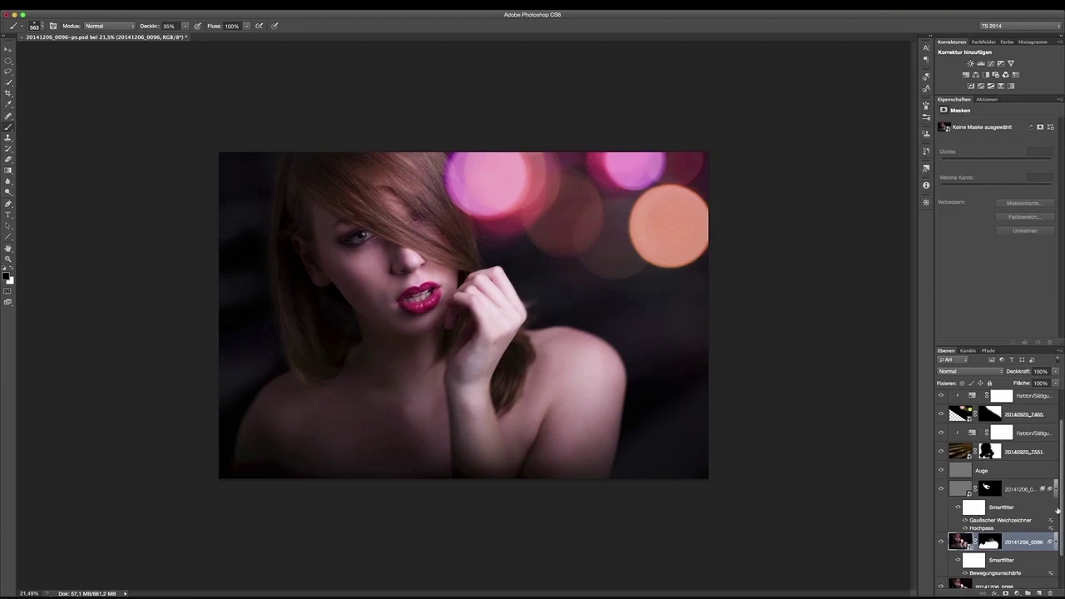
scroll(1013, 571, "down", 3)
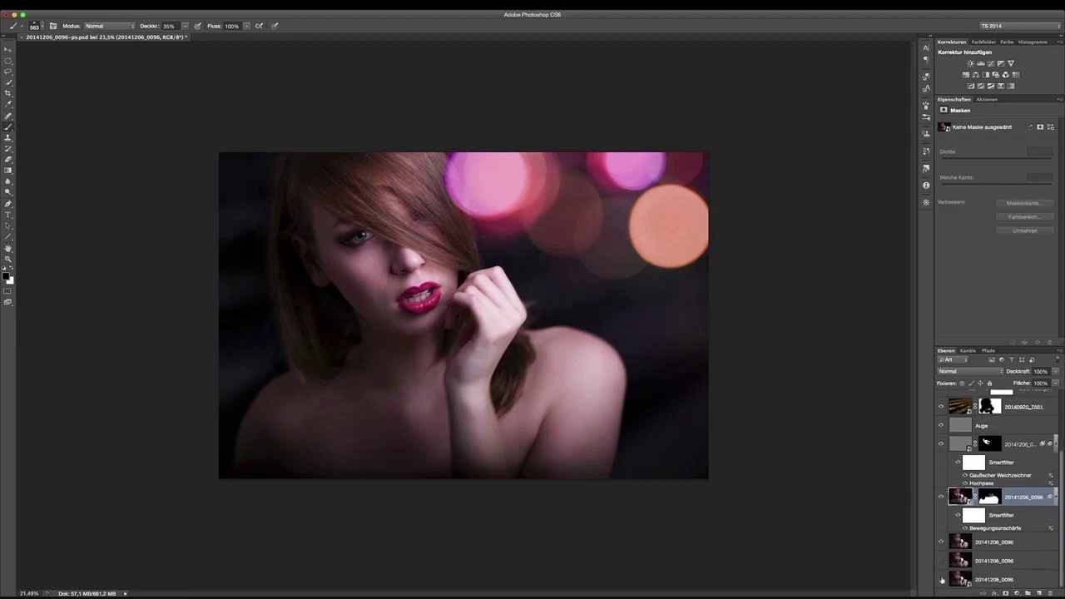
left_click(941, 582, "alt")
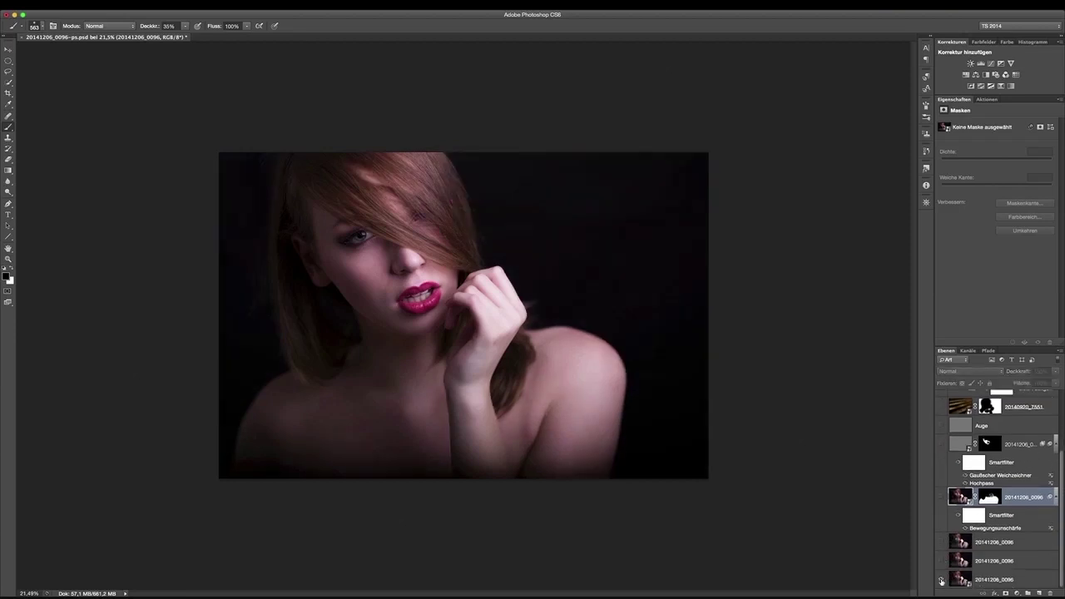
left_click(940, 580, "alt")
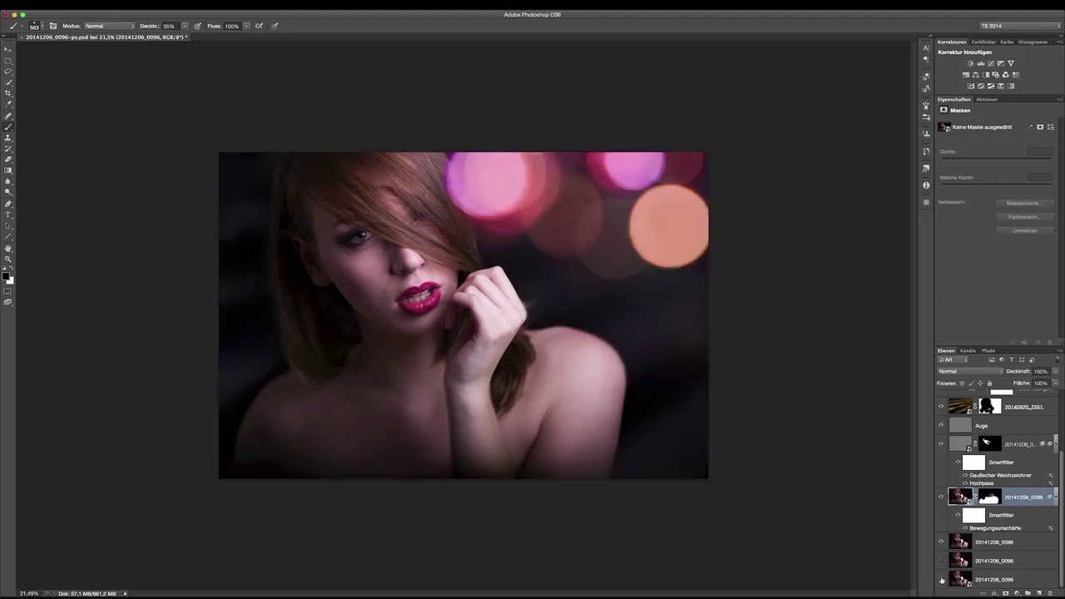
left_click(939, 577, "alt")
left_click(938, 576, "alt")
left_click(940, 574, "alt")
left_click(941, 572, "alt")
left_click(942, 569, "alt")
left_click(941, 567, "alt")
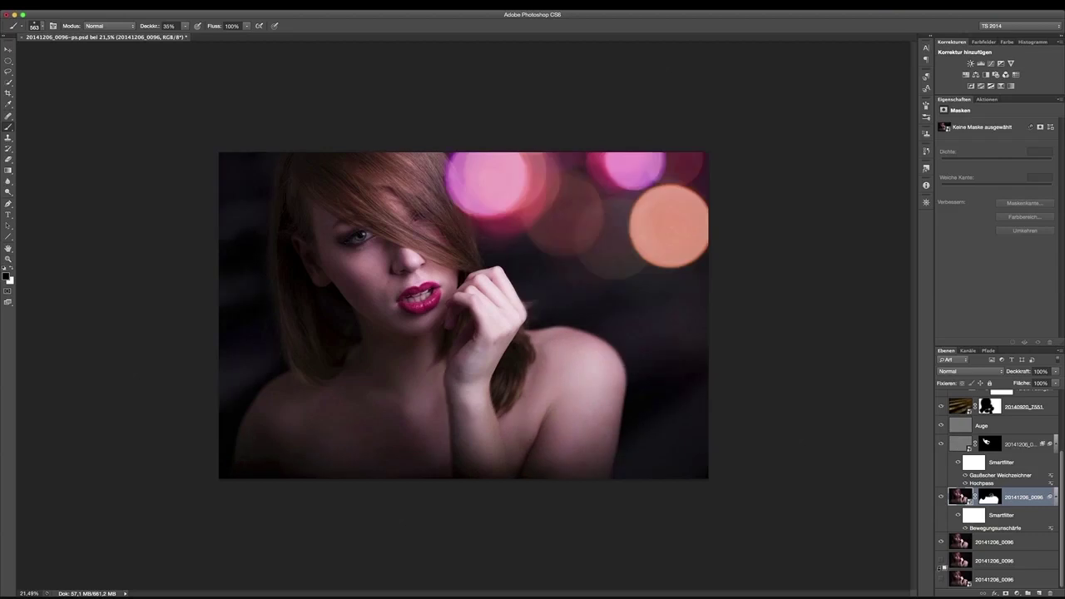